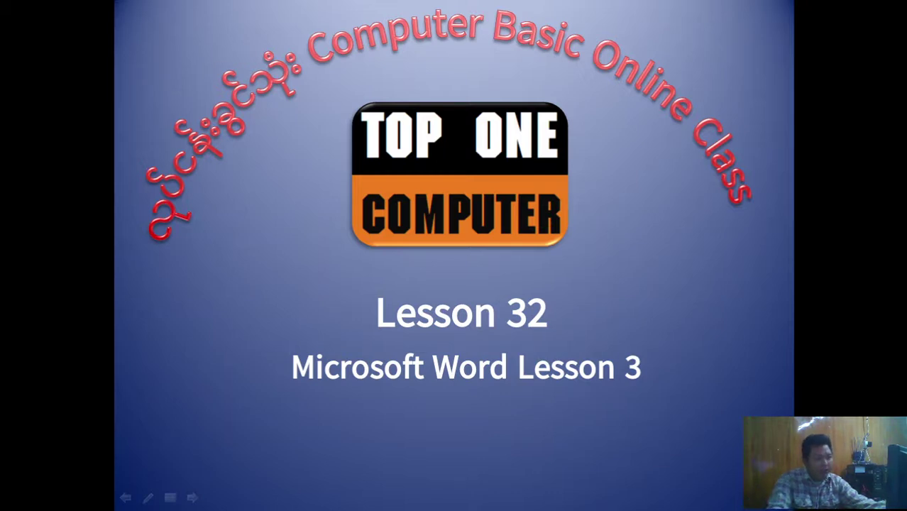
Advance the PowerPoint slideshow to the slide with the hospital maternity-leave letter.
click(421, 177)
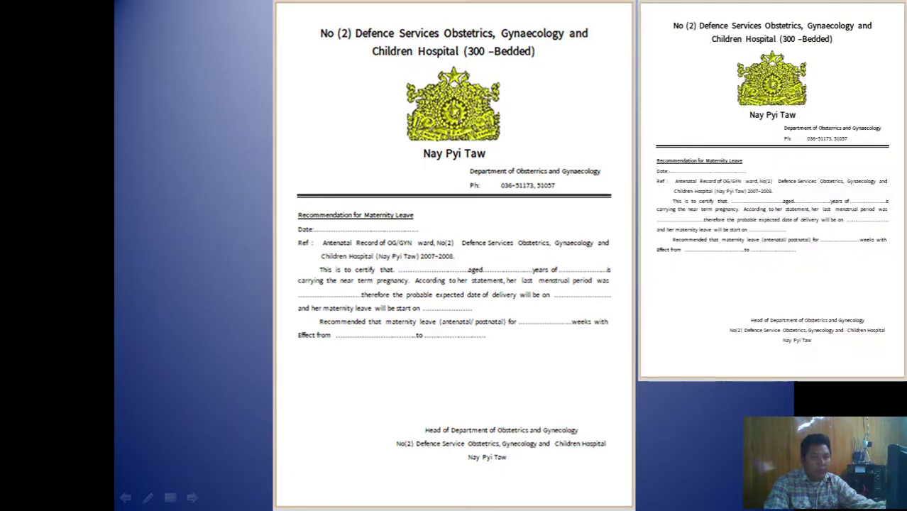
End the slideshow and close PowerPoint.
right_click(190, 211)
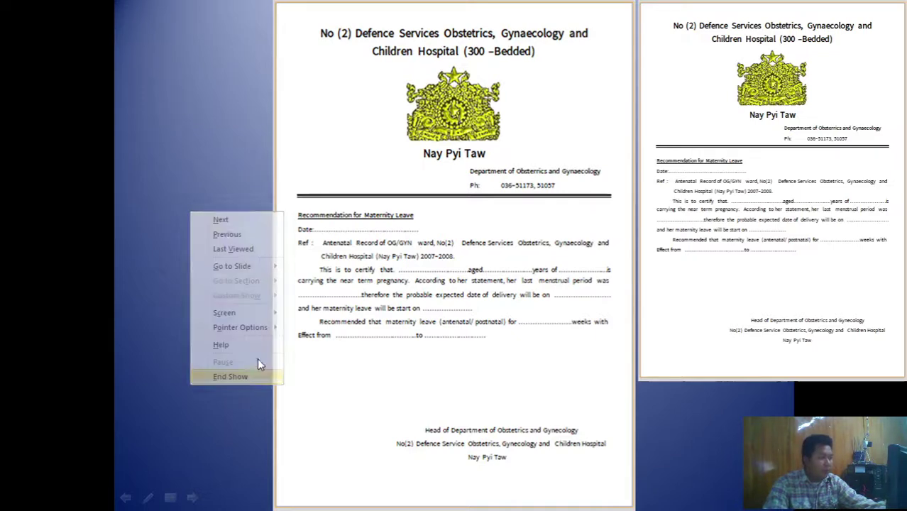
click(230, 376)
key(alt+F4)
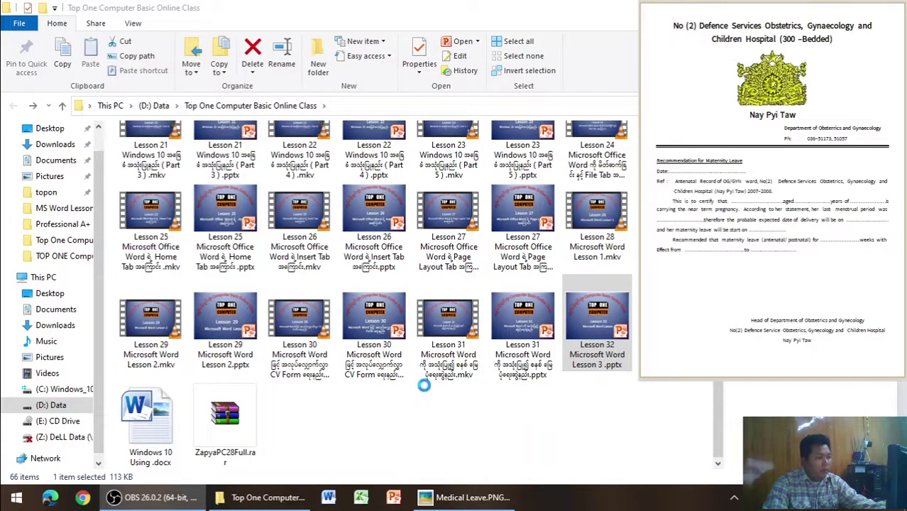
Create a new blank Word document in the MS Word Lesson folder.
scroll(423, 385, up, 2)
scroll(406, 348, up, 3)
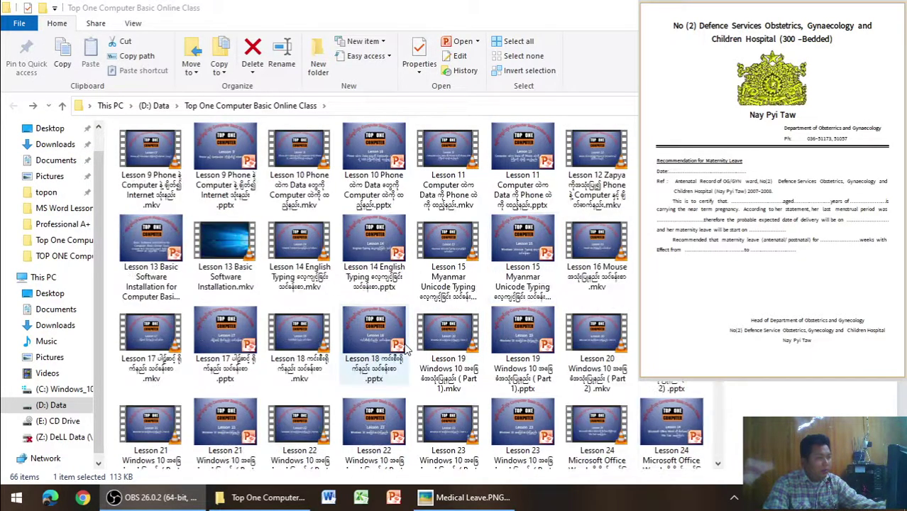
scroll(406, 348, up, 3)
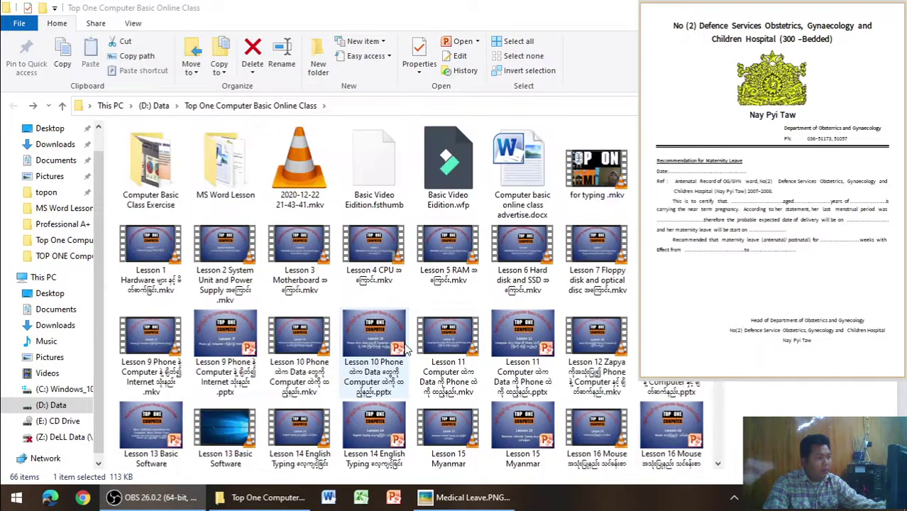
double_click(225, 176)
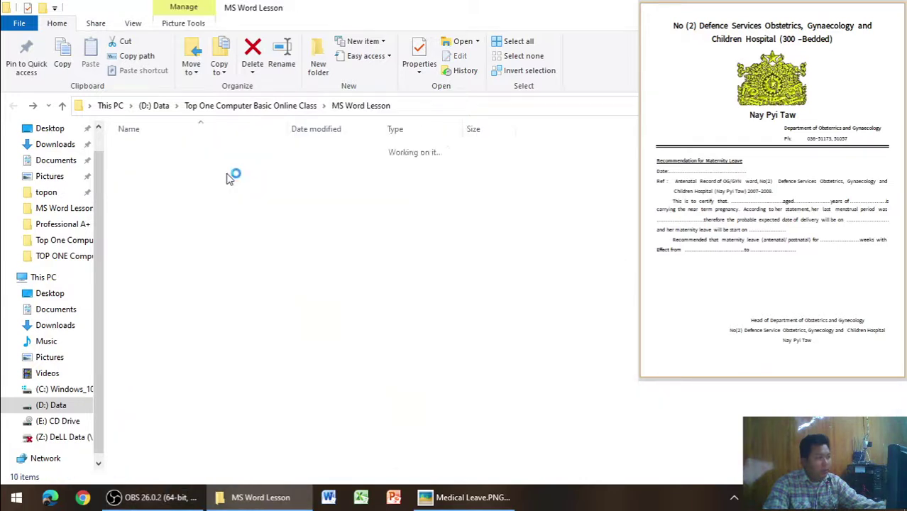
right_click(278, 335)
mouse_move(310, 287)
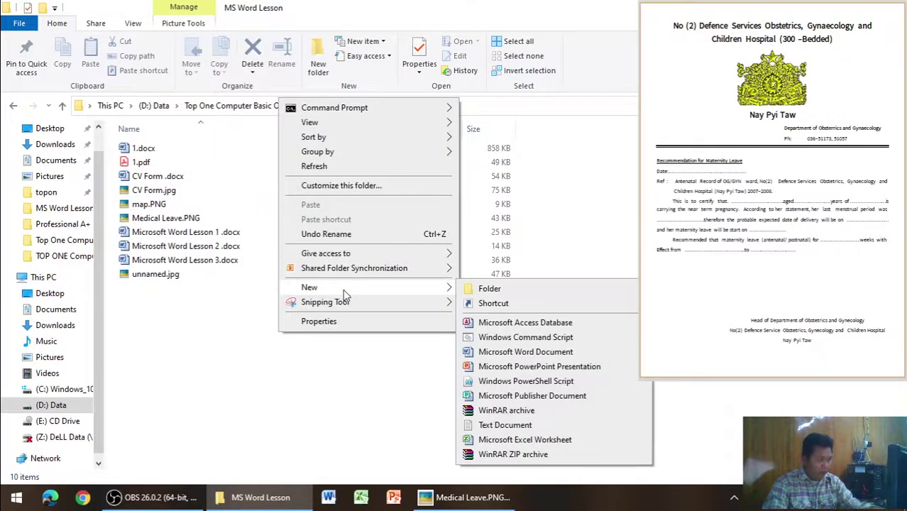
click(518, 356)
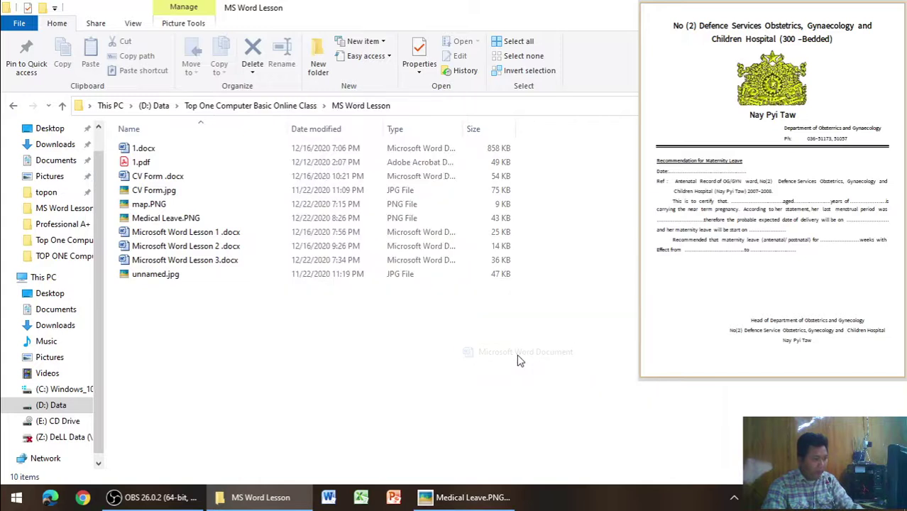
Name the document 'Microsoft Word Lesson 4.docx' and open it in Word.
text(Microsoft)
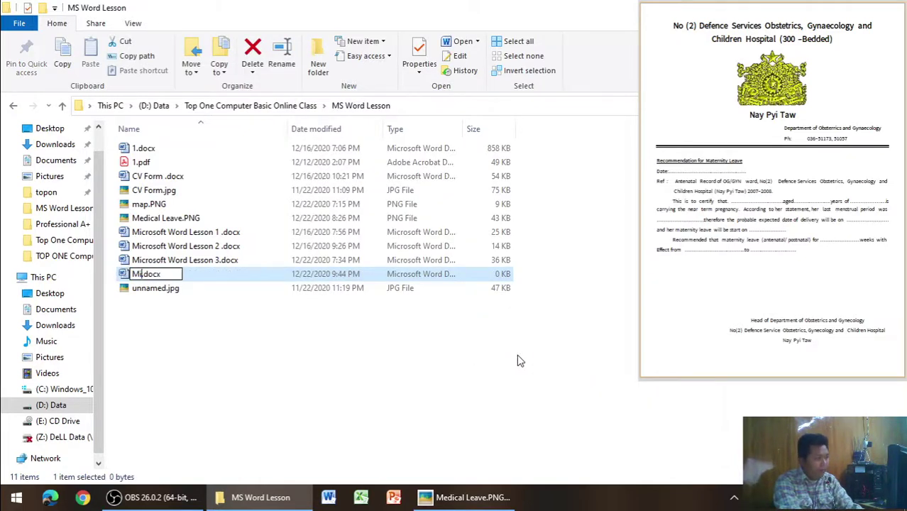
key(Escape)
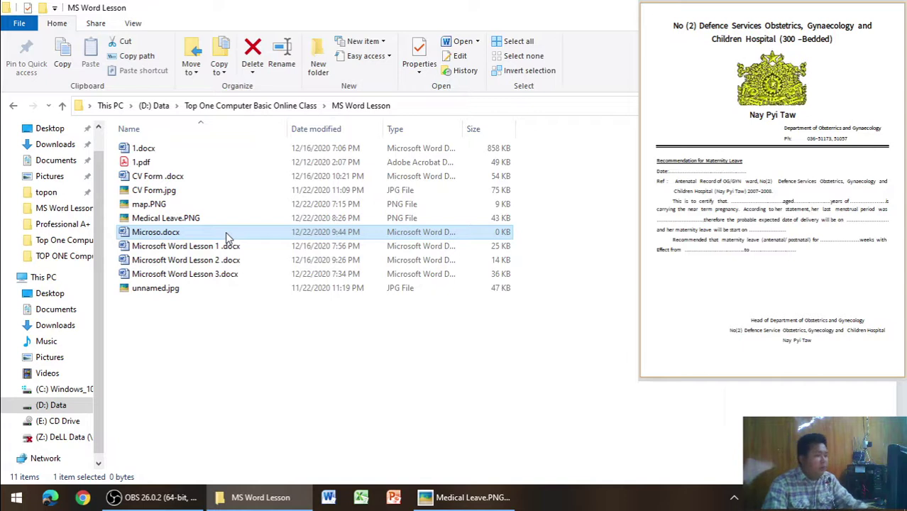
key(F2)
key(Right)
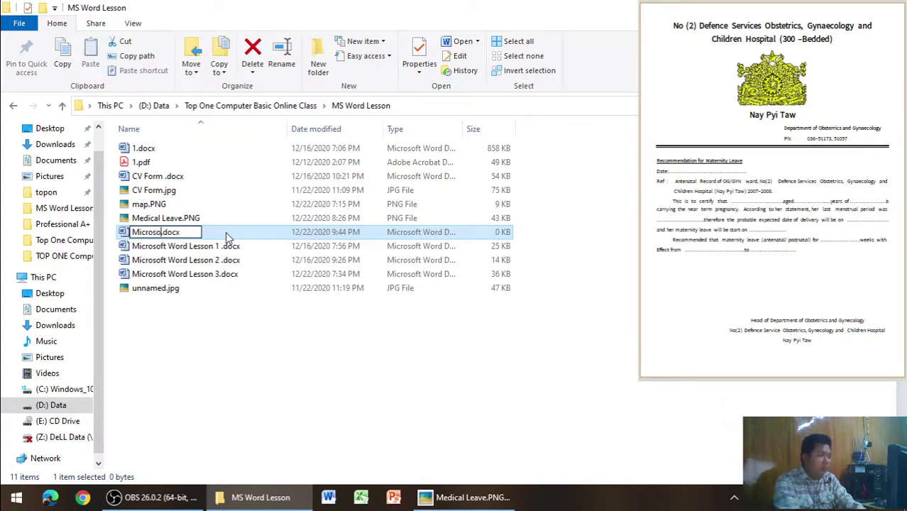
text(ft W)
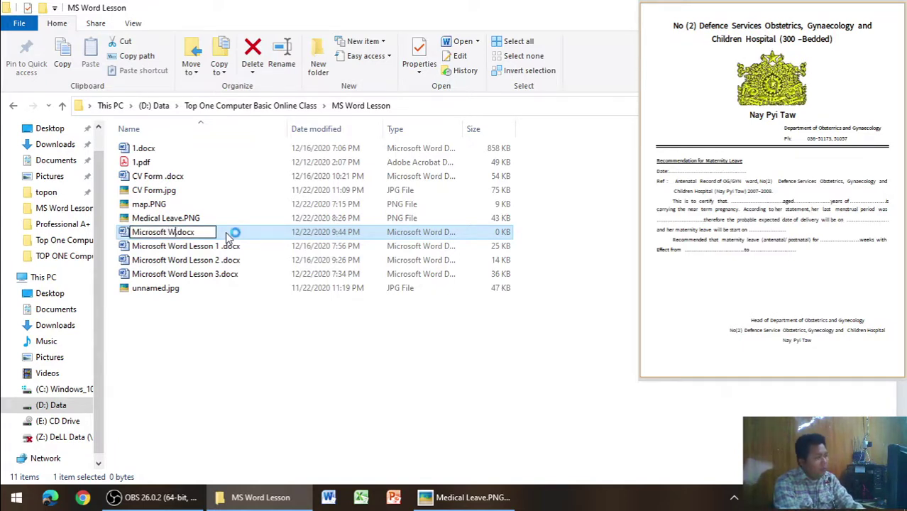
text(Ord)
key(BackSpace)
key(BackSpace)
key(BackSpace)
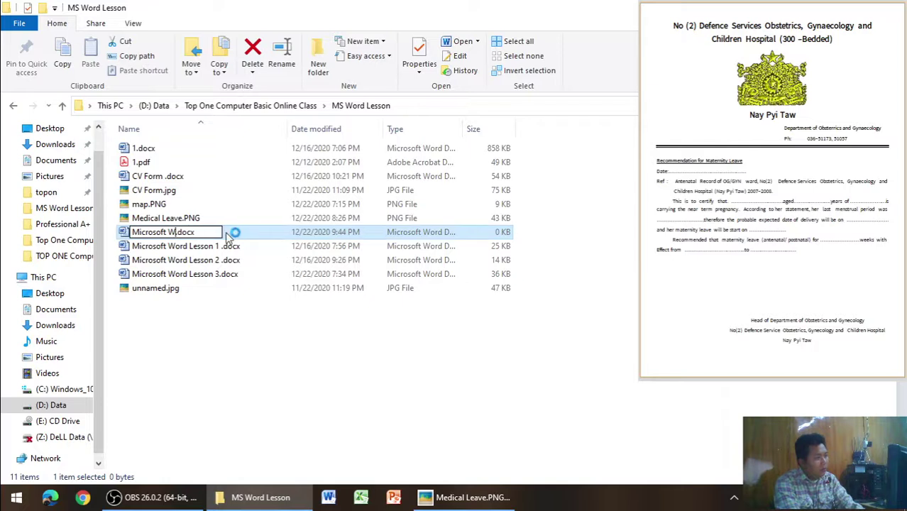
text(ord L)
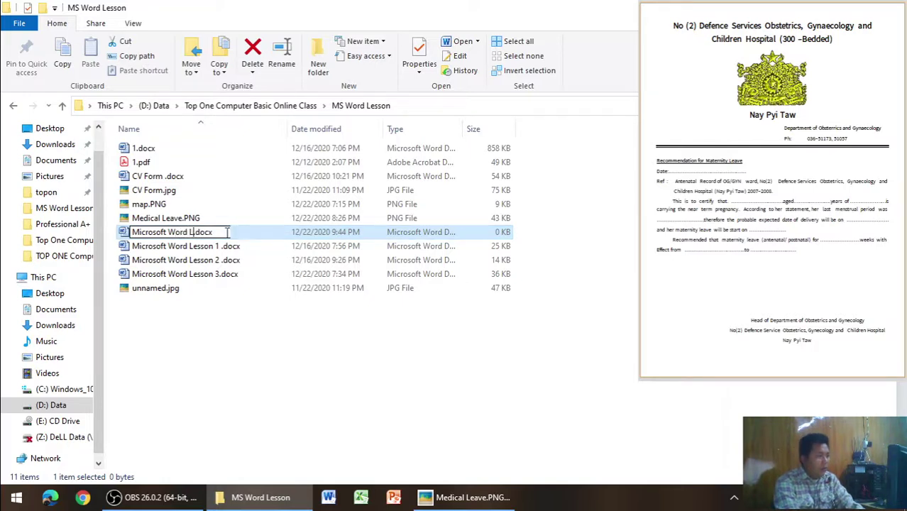
text(ess)
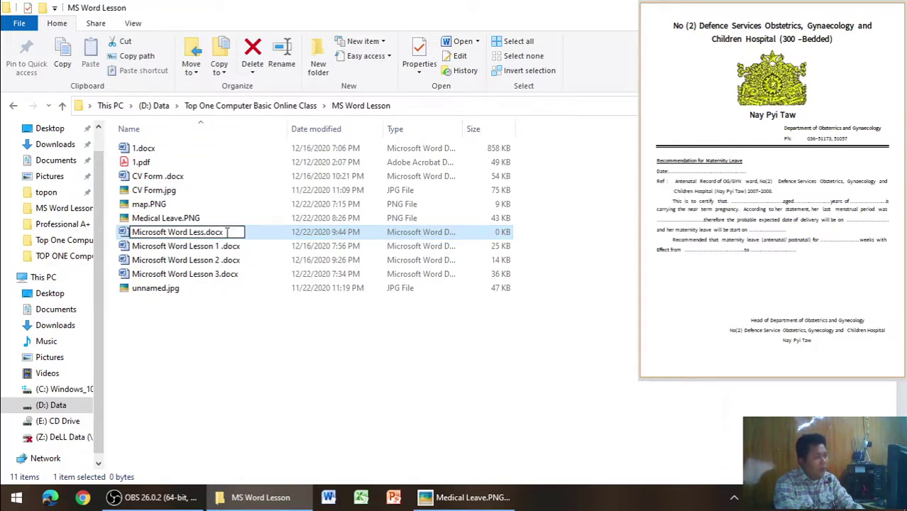
text(on 4)
key(Return)
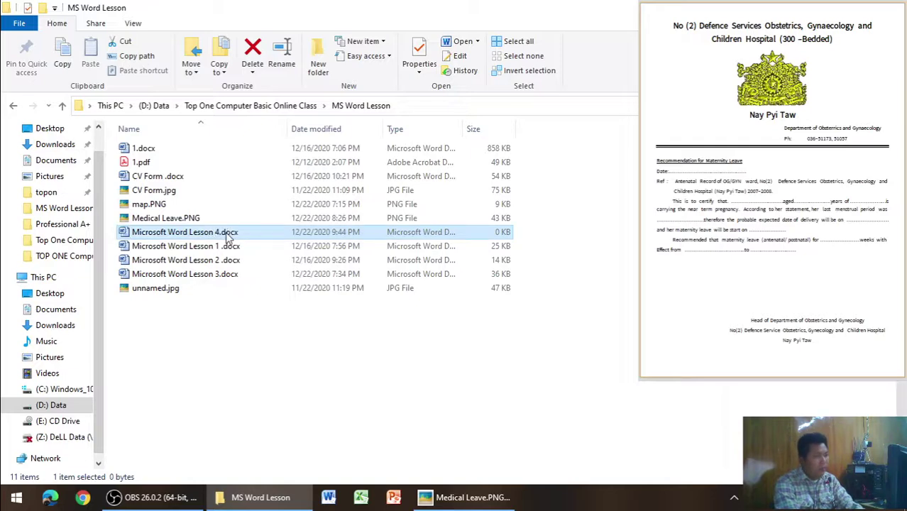
key(Return)
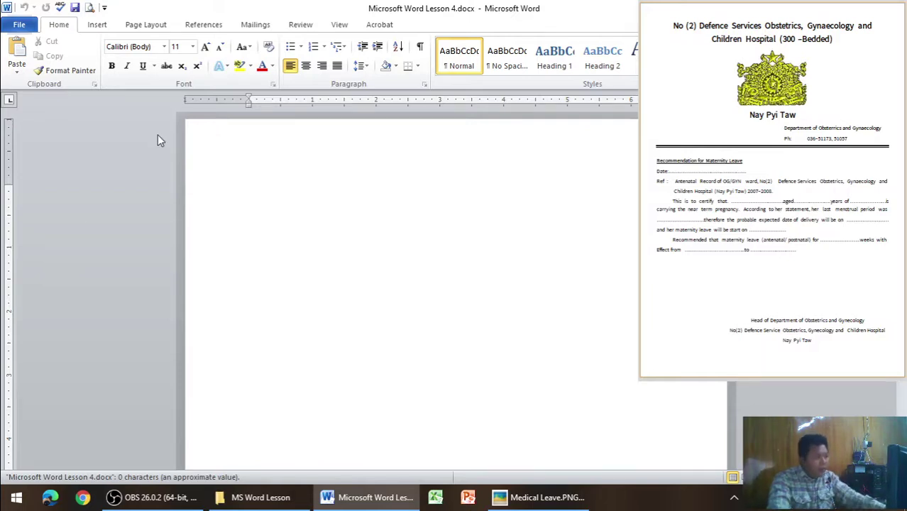
Show gridlines and set the page to Narrow margins and A4 paper.
click(340, 25)
click(197, 57)
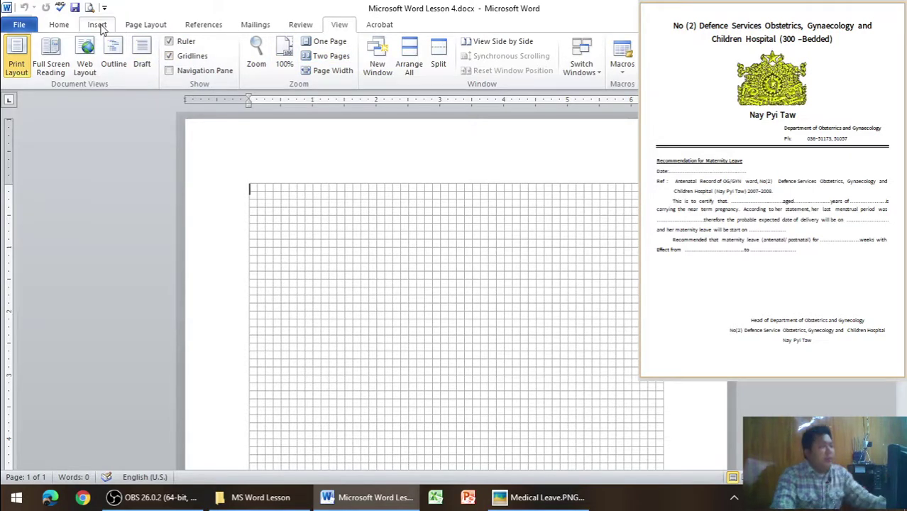
click(145, 26)
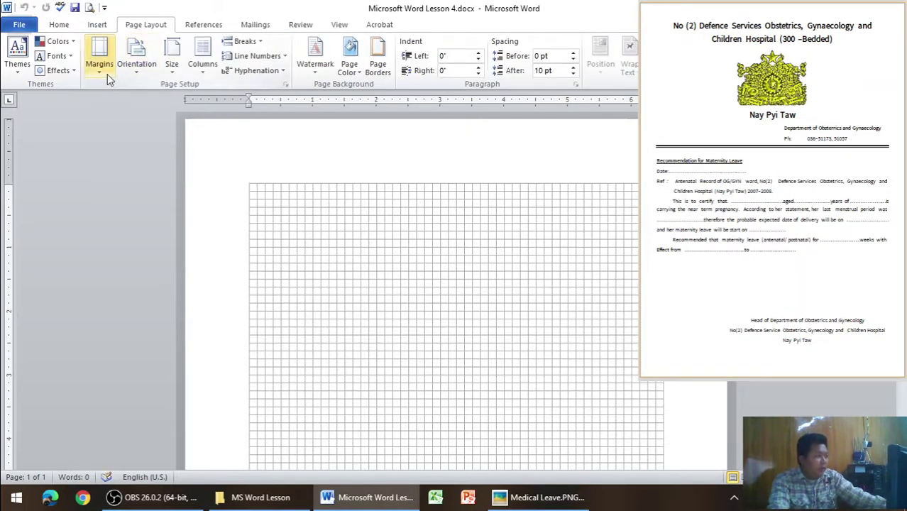
click(99, 53)
click(142, 183)
click(136, 57)
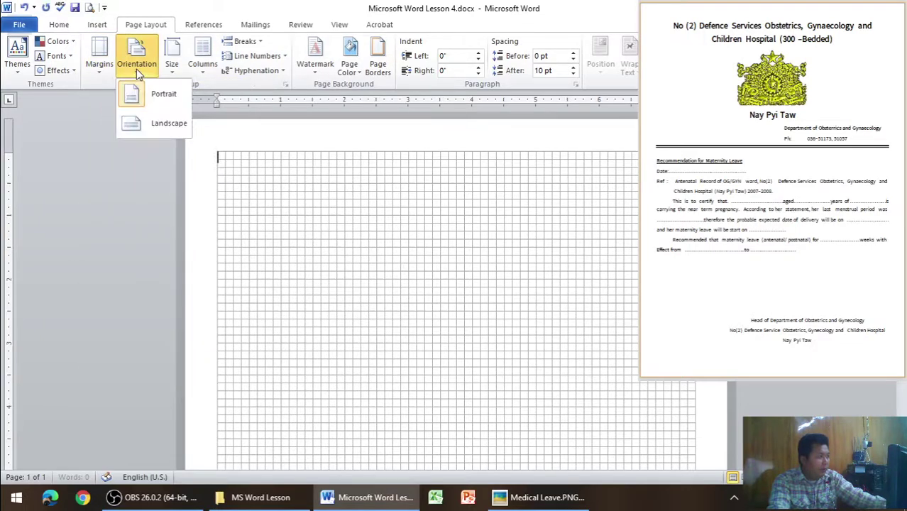
click(171, 62)
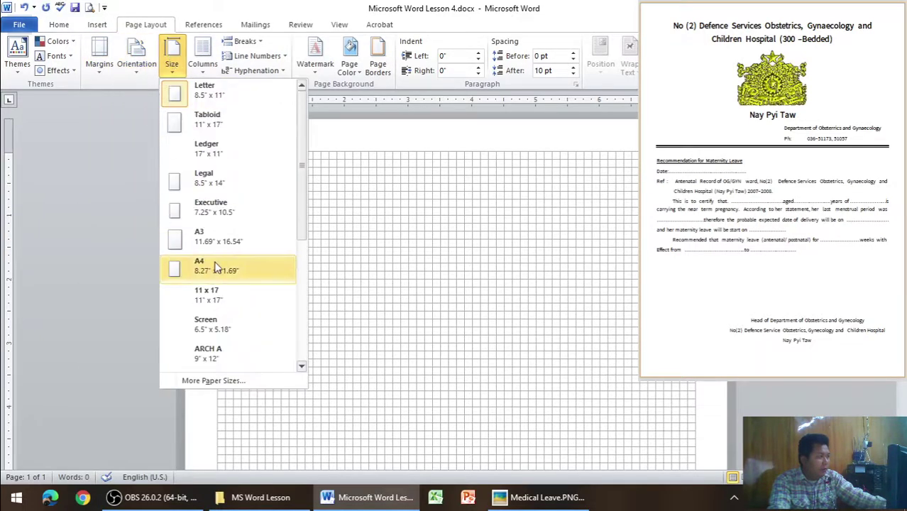
click(217, 272)
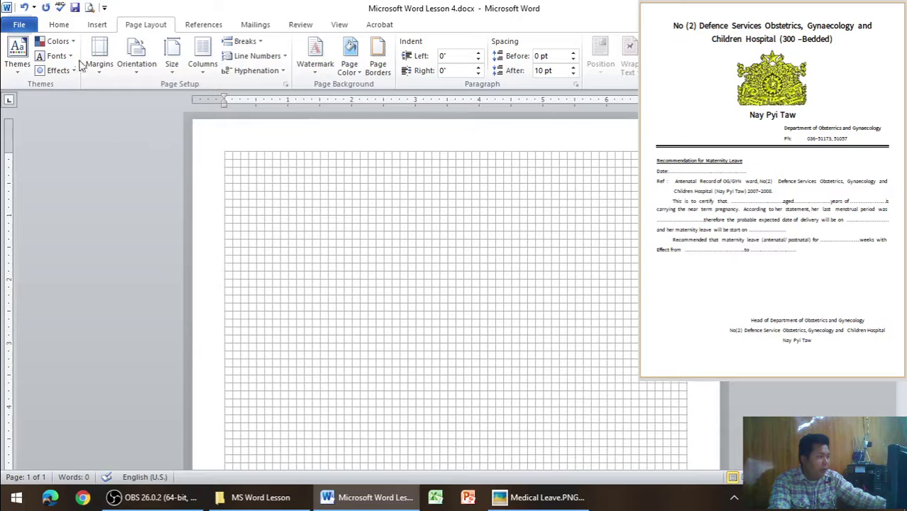
Switch the font to Pyidaungsu and glance at the reference letter image.
click(59, 25)
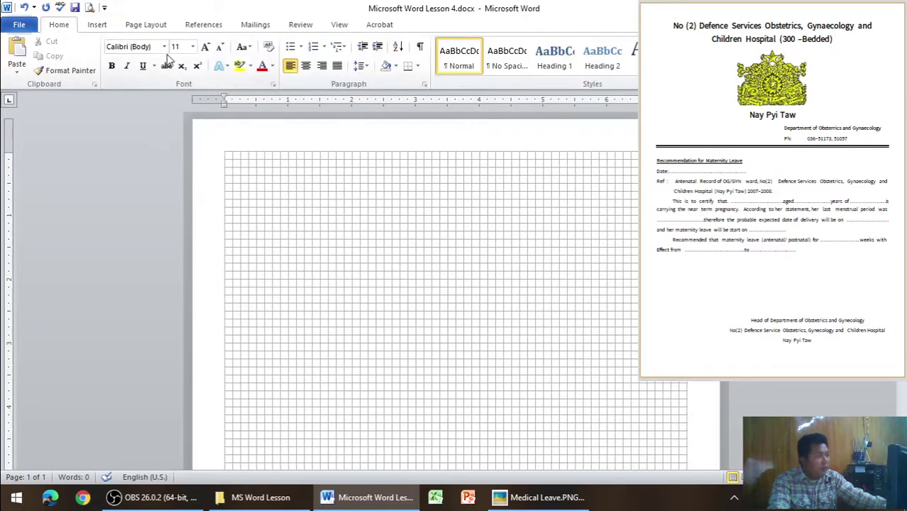
click(164, 47)
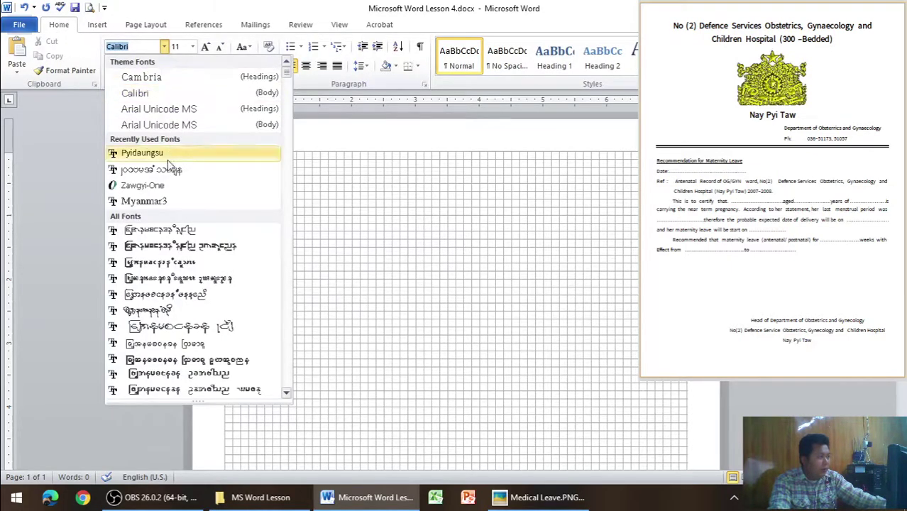
click(171, 156)
mouse_move(540, 497)
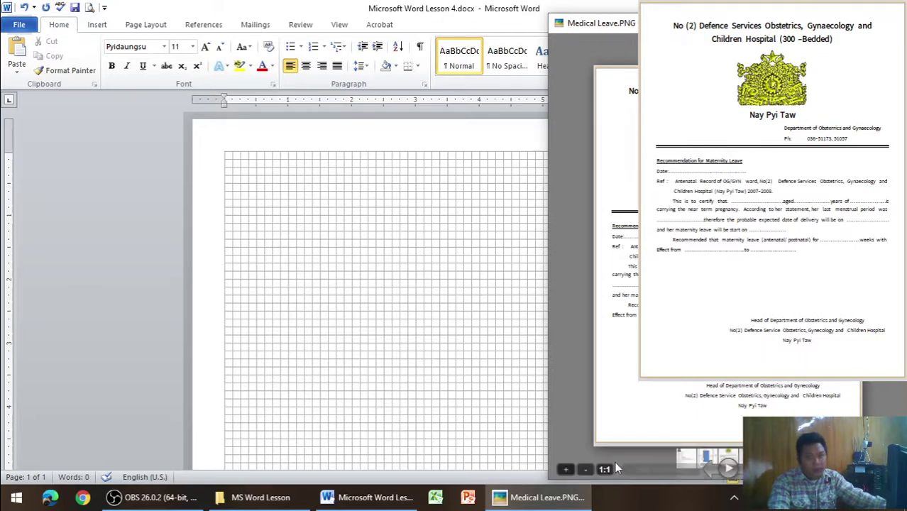
click(587, 34)
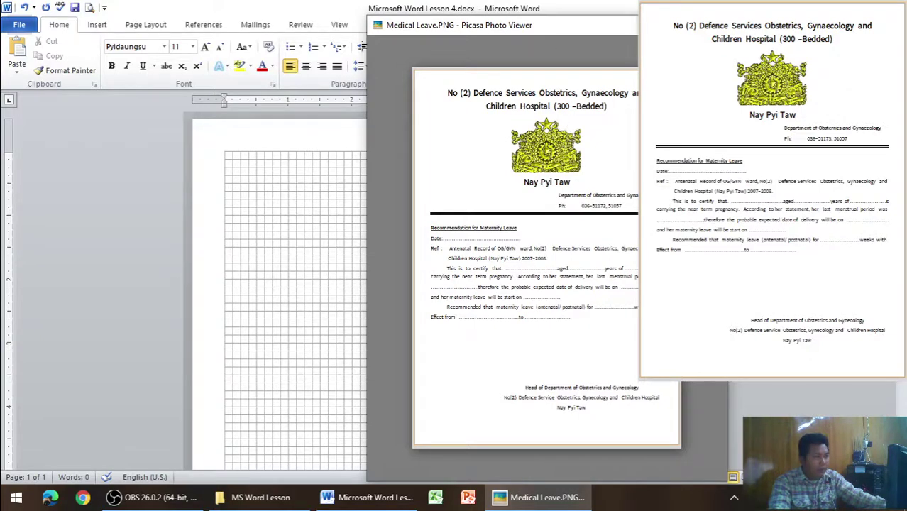
click(579, 32)
click(323, 197)
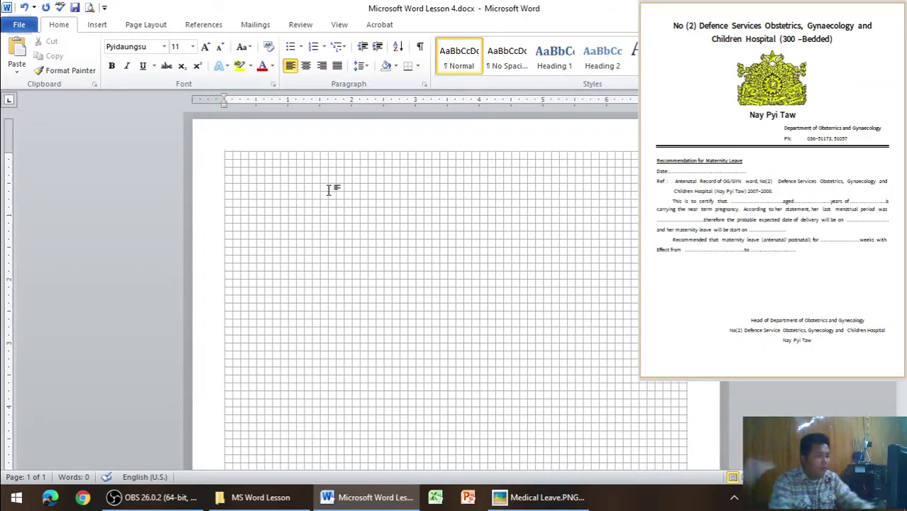
Start the heading 'No ( 2) Defence Services Oste…' and turn off the gridlines.
text(No )
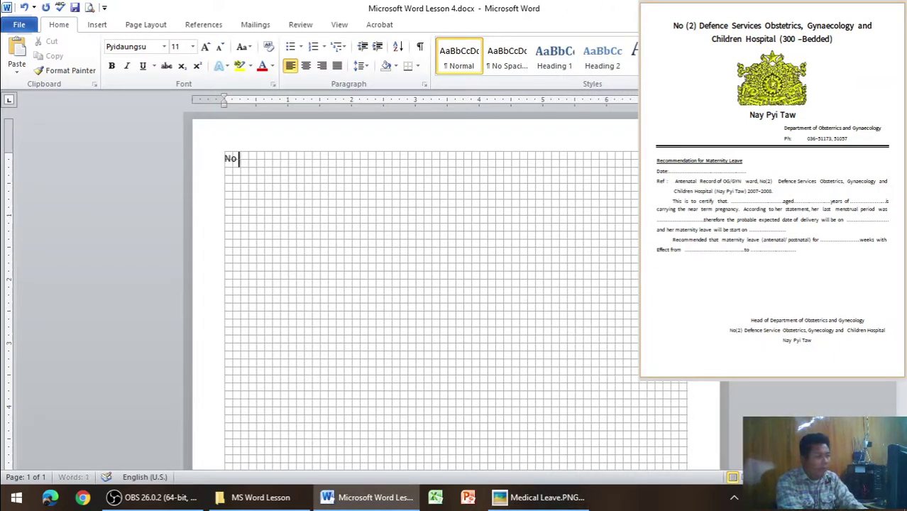
text(( 2)
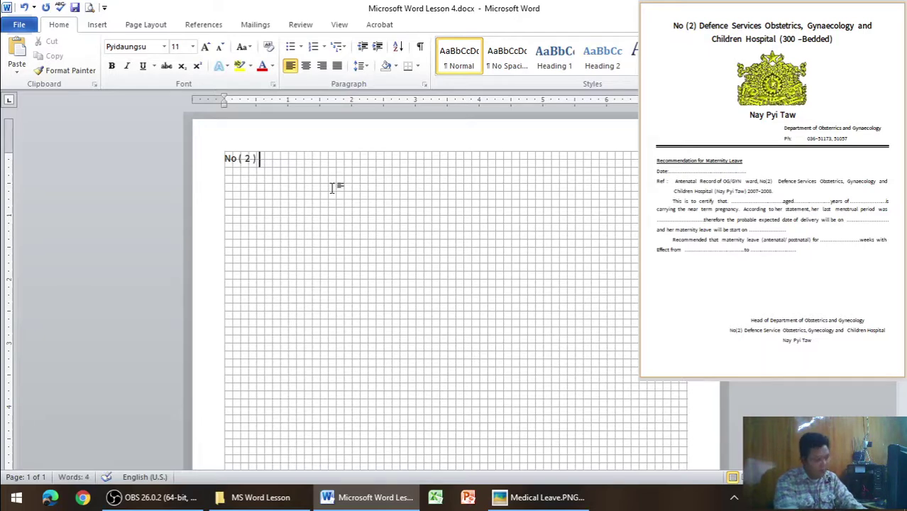
key(alt+Tab)
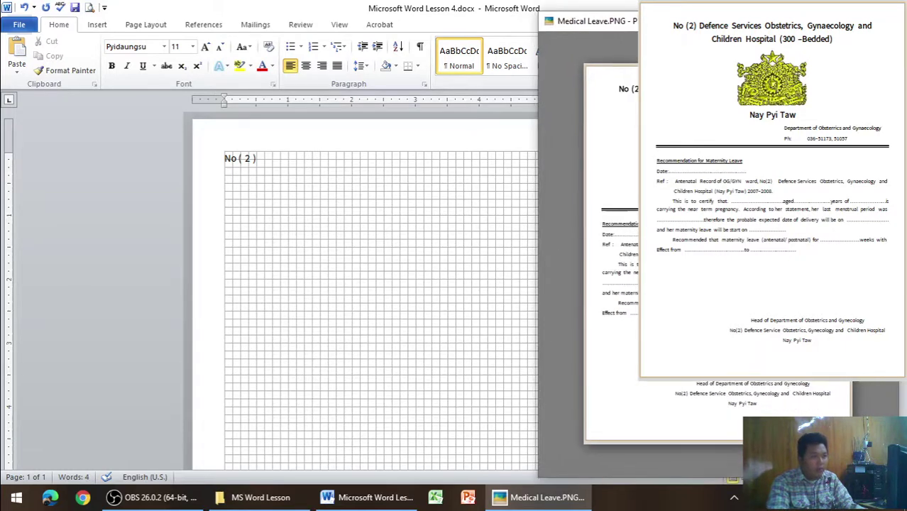
key(alt+Tab)
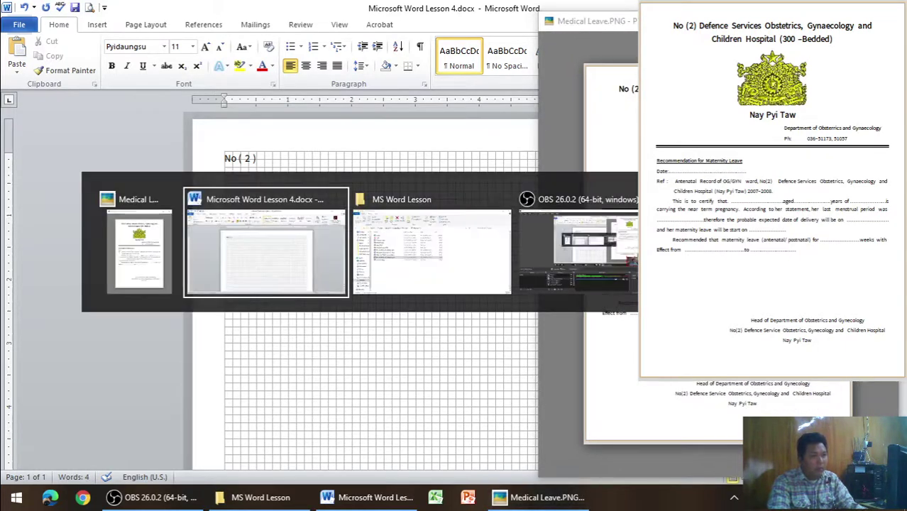
text(Def)
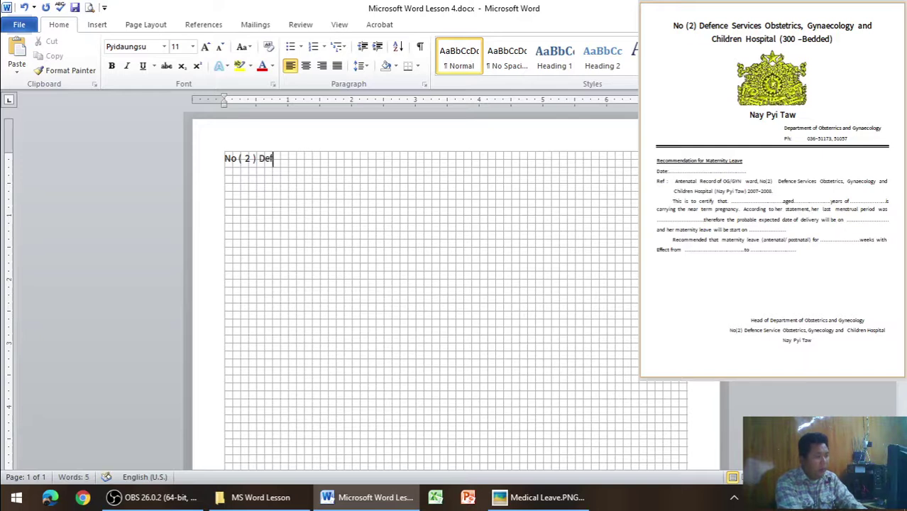
text(ence S)
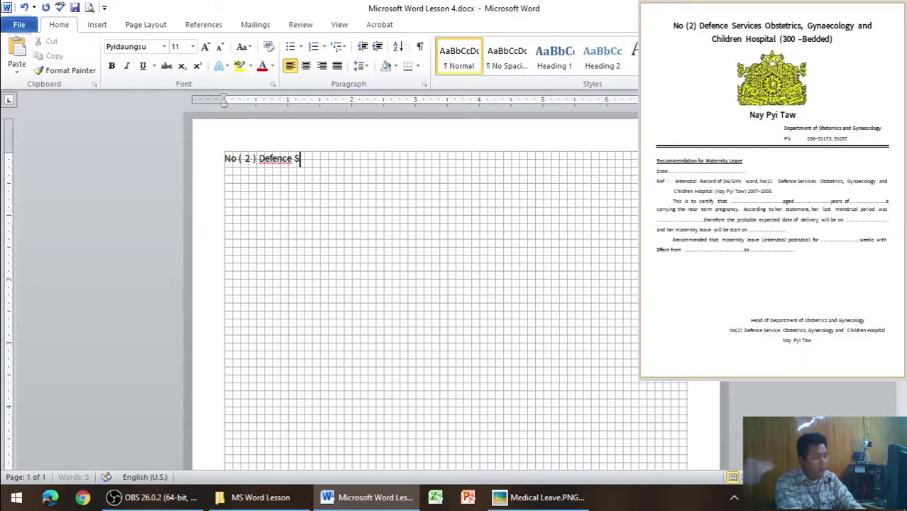
text(erc)
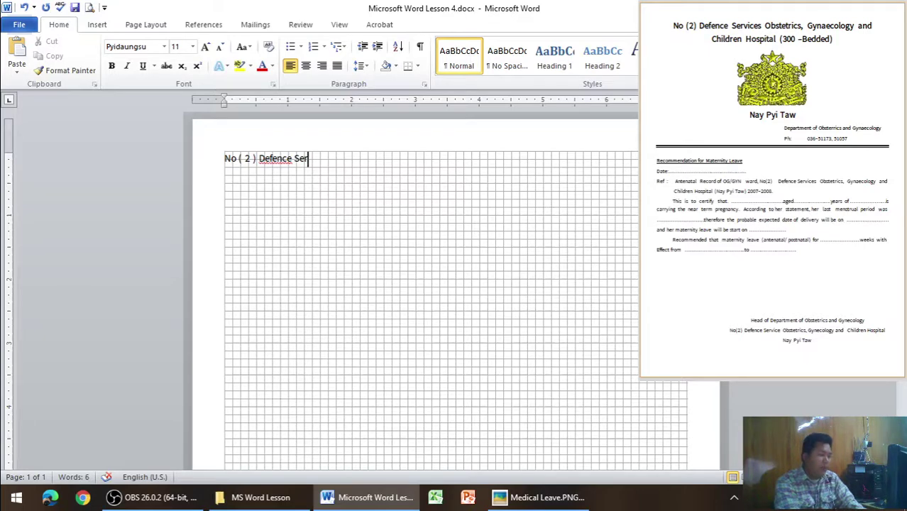
click(338, 25)
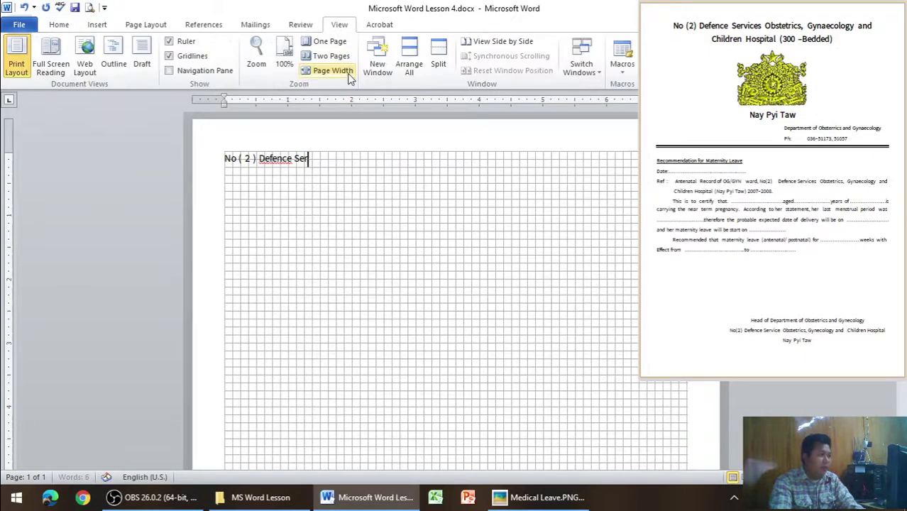
click(204, 57)
text(vi)
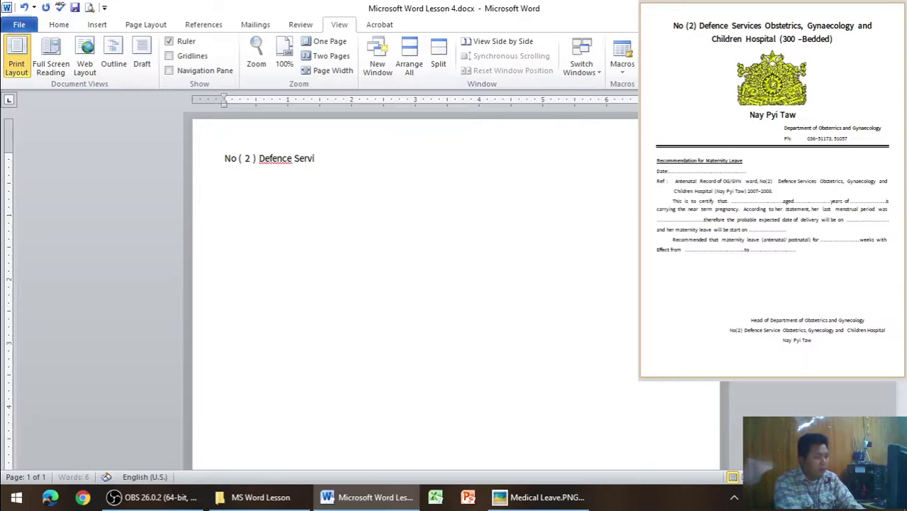
text(ces)
key(alt+Tab)
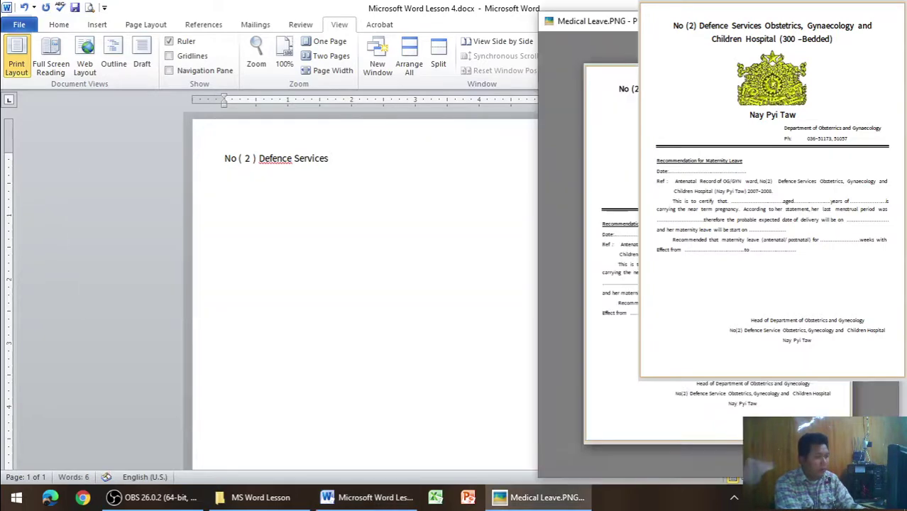
key(alt+Tab)
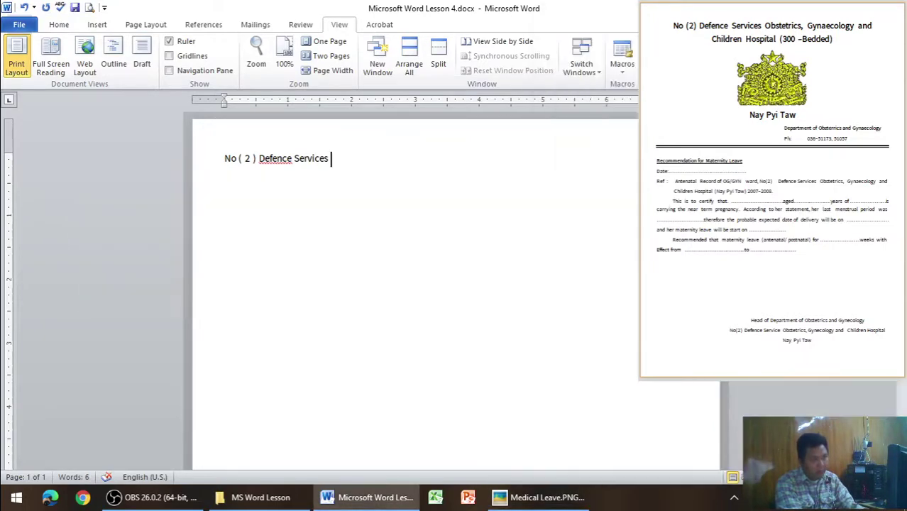
key(alt+Tab)
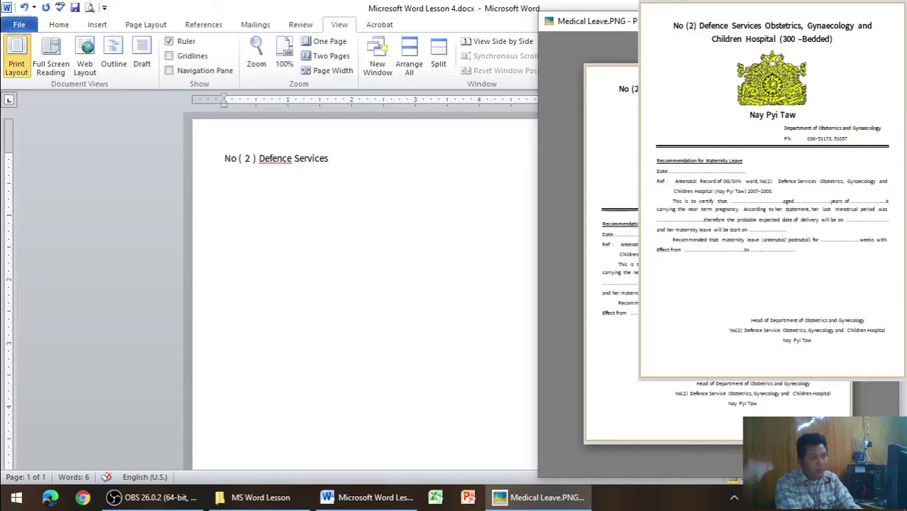
key(alt+Tab)
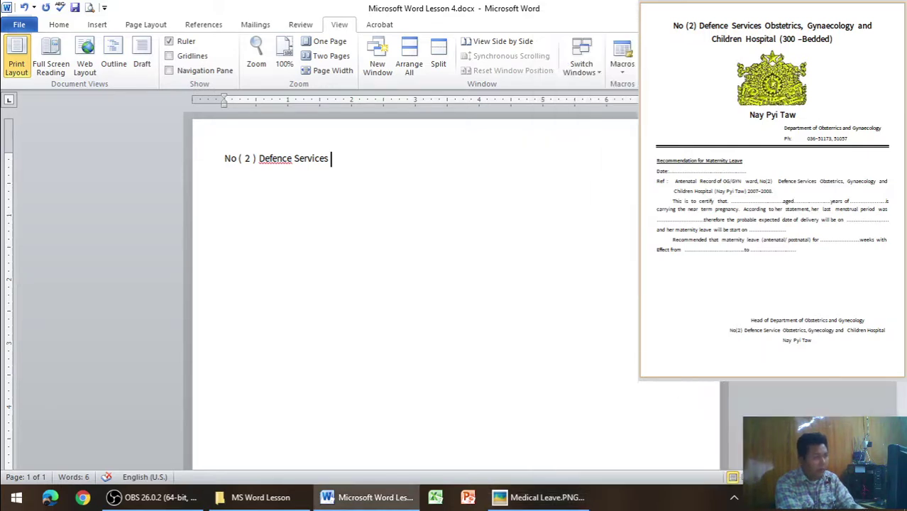
text(Obstetrics)
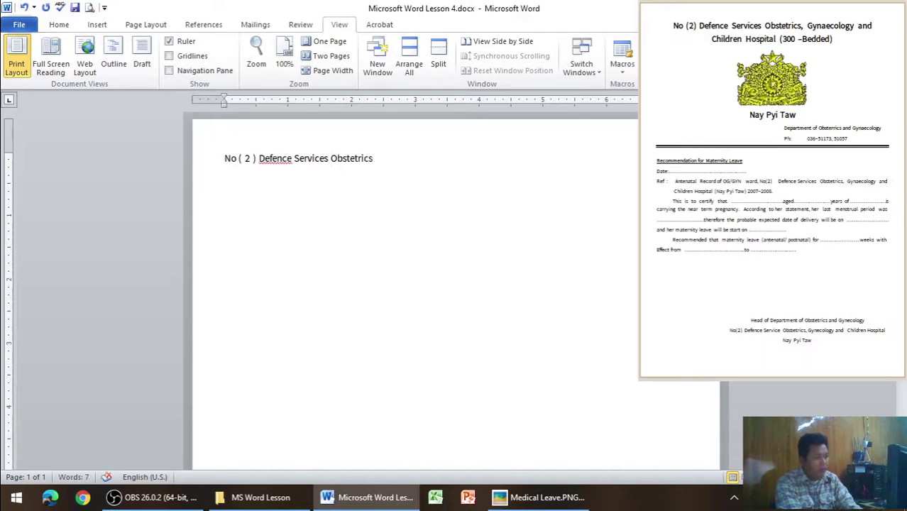
text(,)
key(alt+Tab)
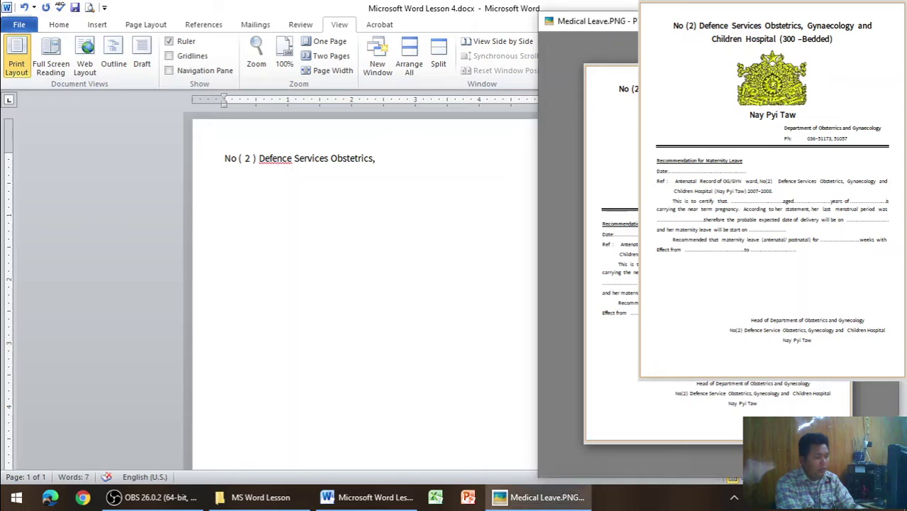
key(alt+Tab)
Continue the heading with 'Gynaecology and Children Hospital ( 300 – Bedded )'.
text(Gy)
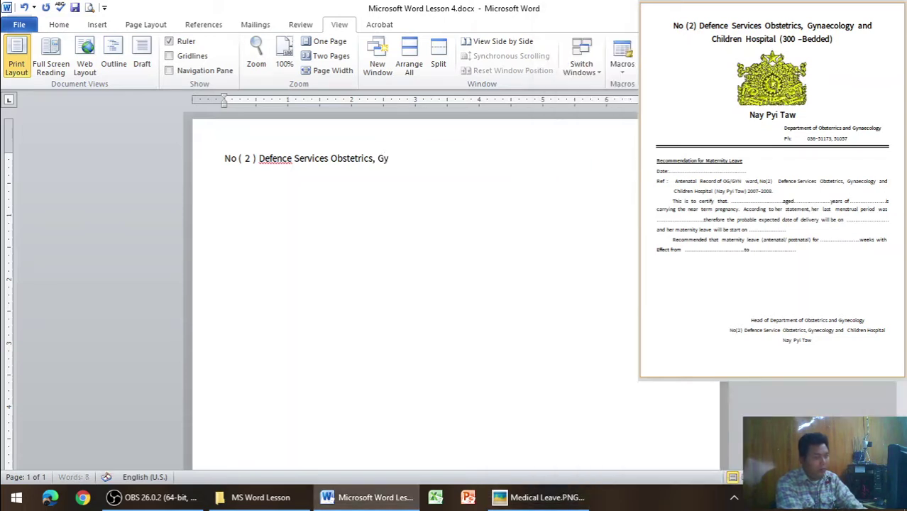
text(a)
key(BackSpace)
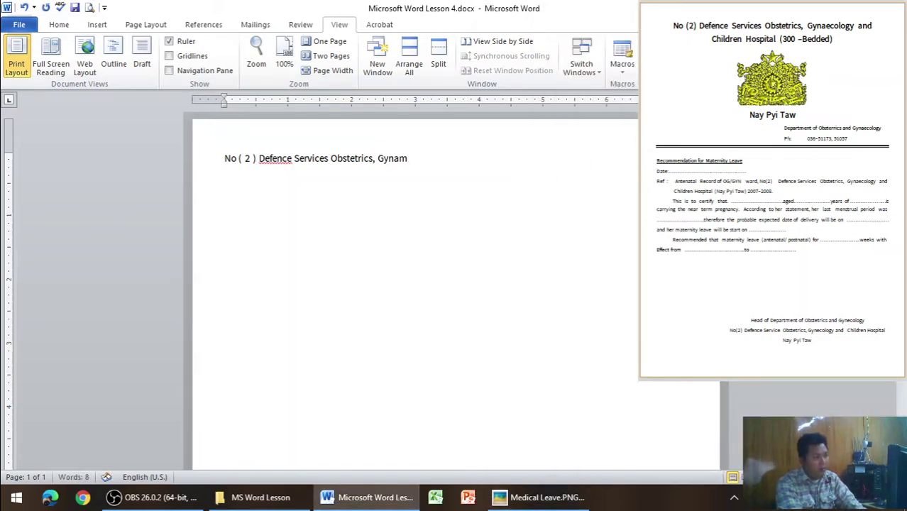
key(BackSpace)
text(ecology)
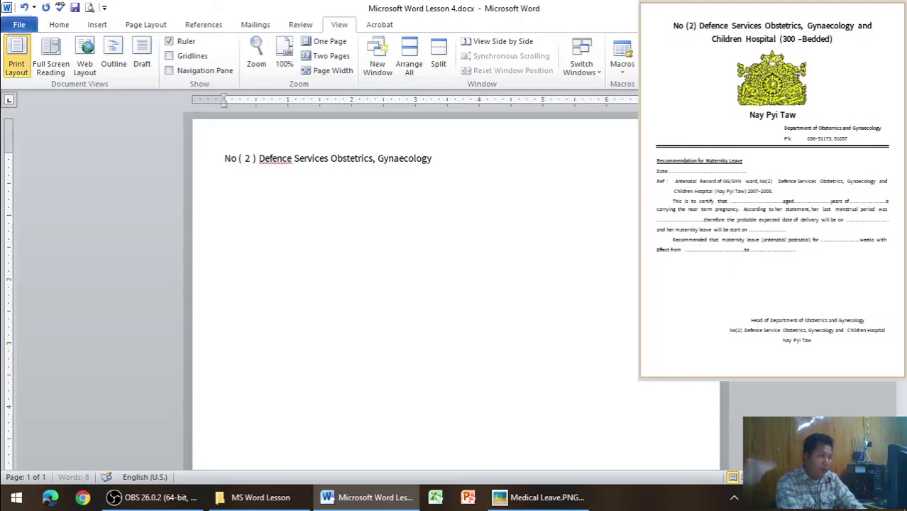
key(alt+Tab)
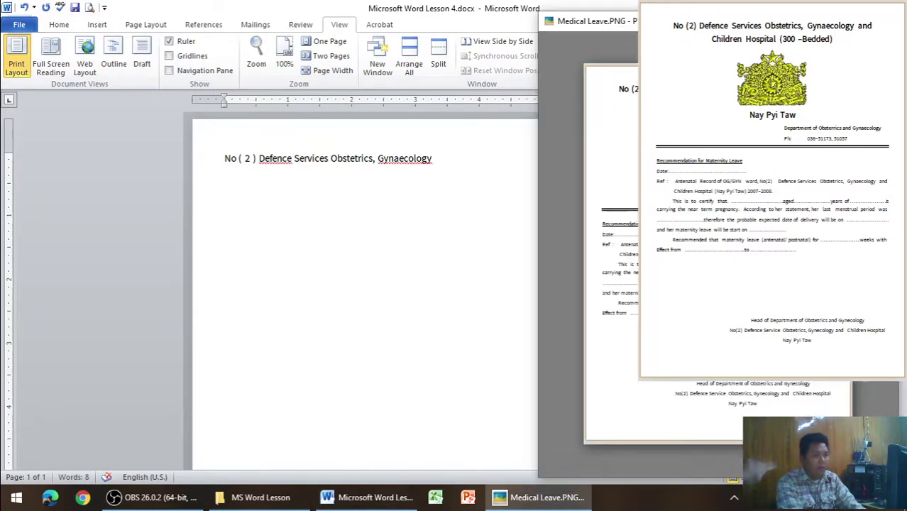
key(alt+Tab)
key(super+e)
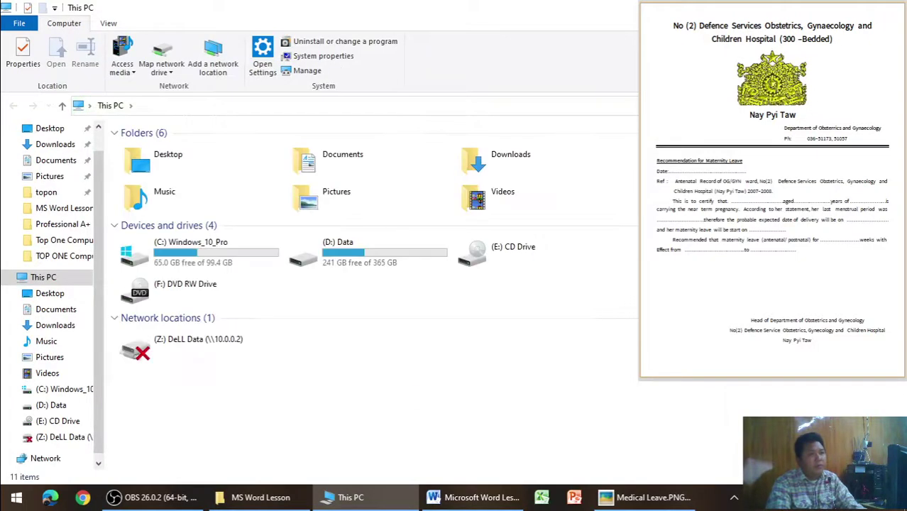
key(alt+F4)
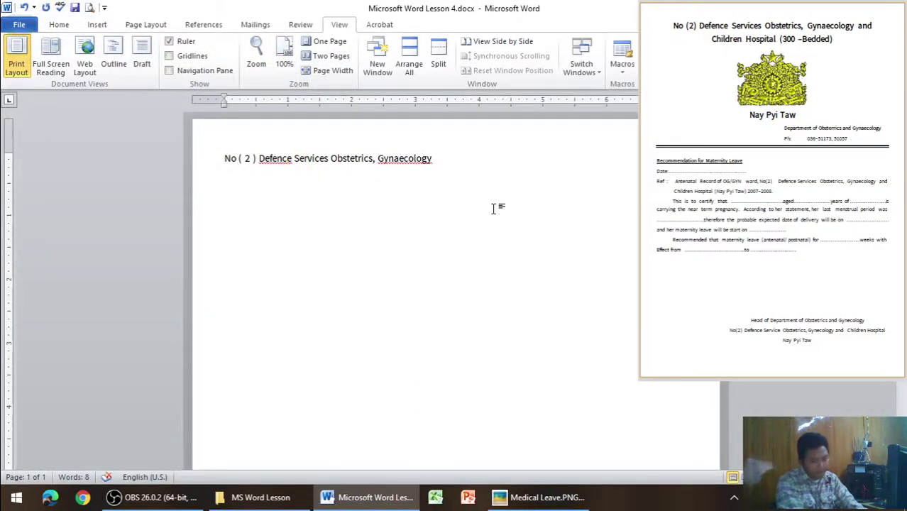
text(and C)
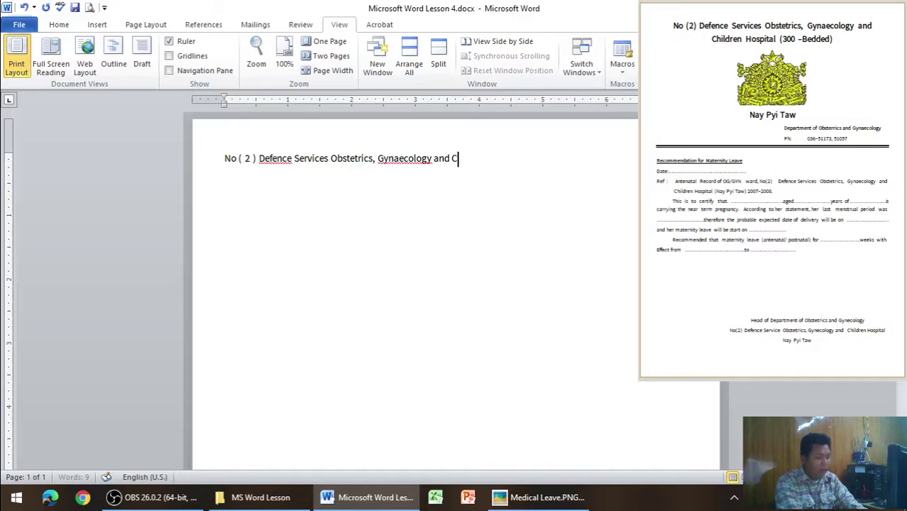
text(hildre)
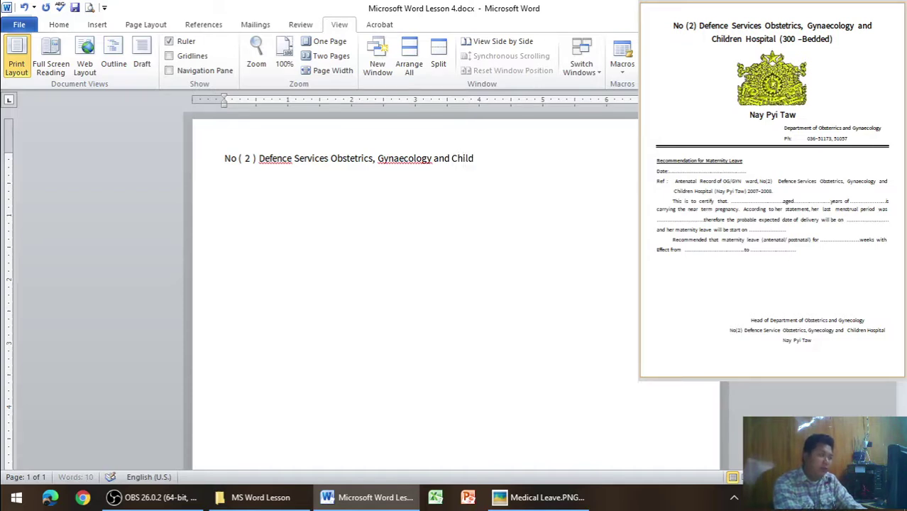
text(n)
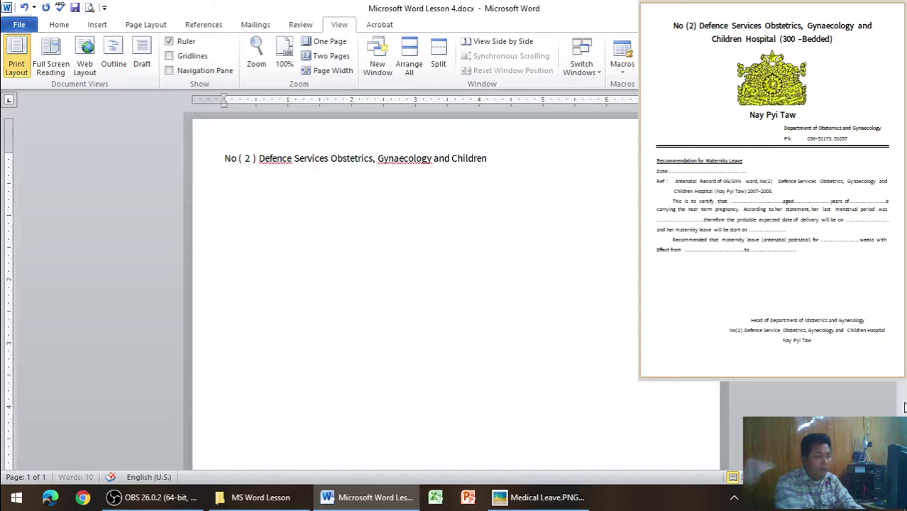
text( Hospital)
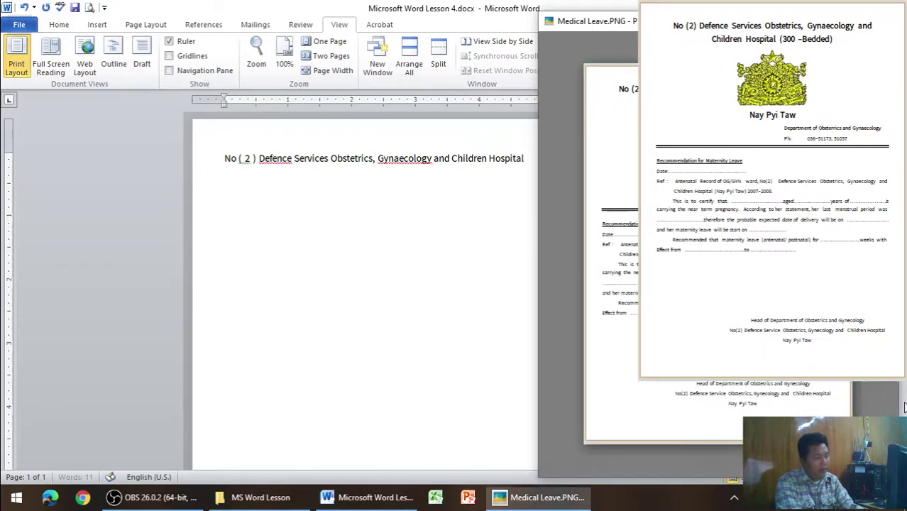
key(alt+Tab)
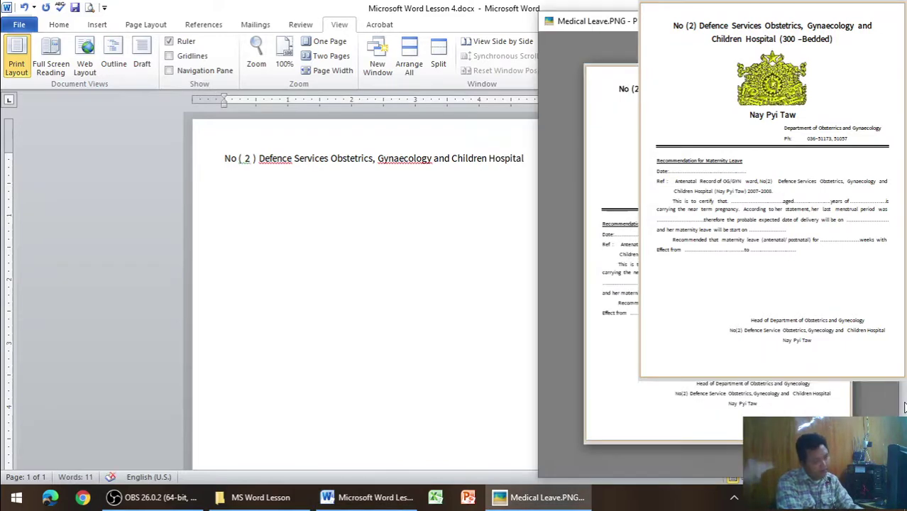
key(alt+Tab)
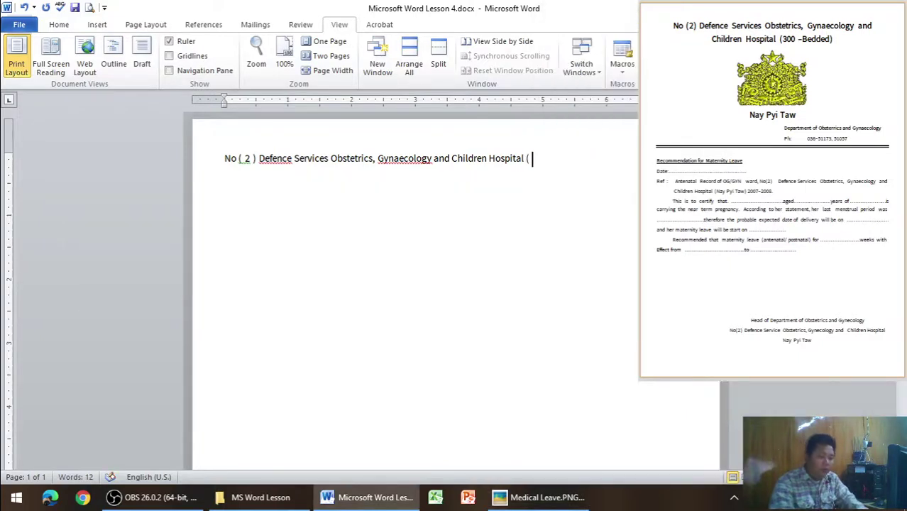
text(300 – Be)
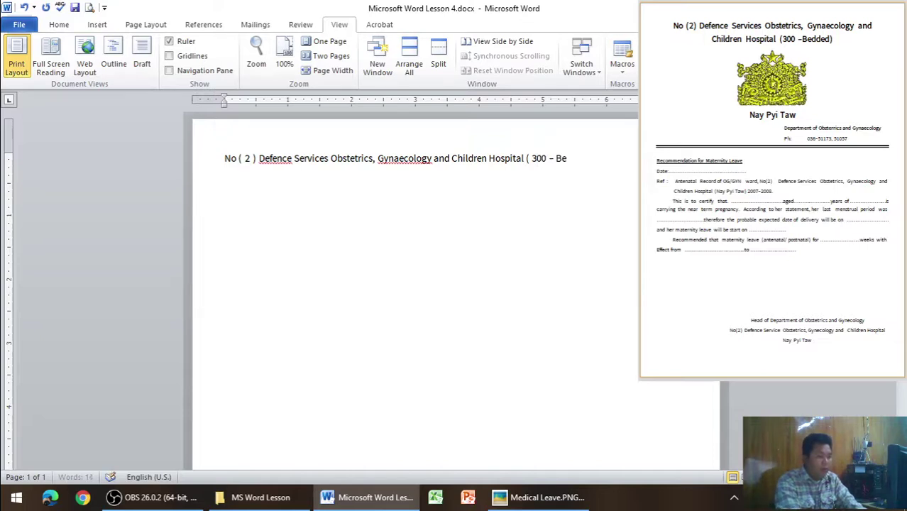
text(dded ))
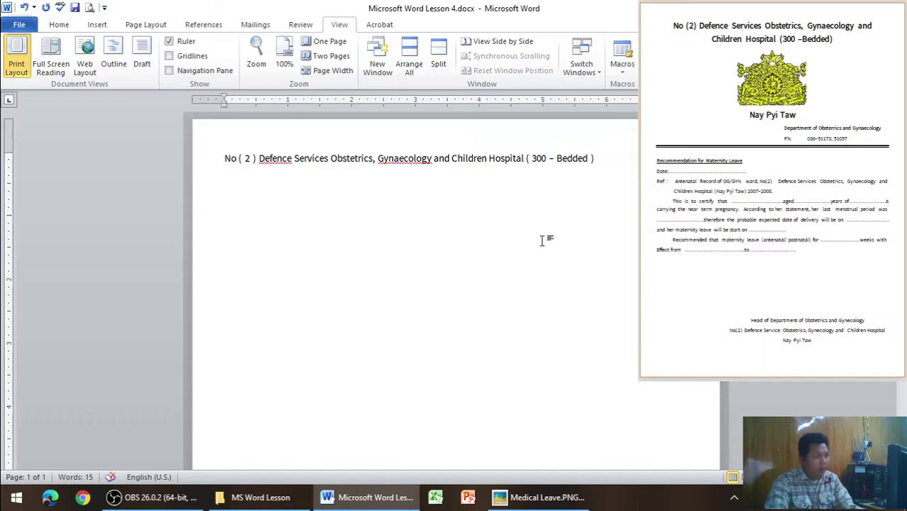
Set the hospital heading to 20 pt, centre it, and add a new line beneath.
drag(601, 161, 156, 155)
click(59, 25)
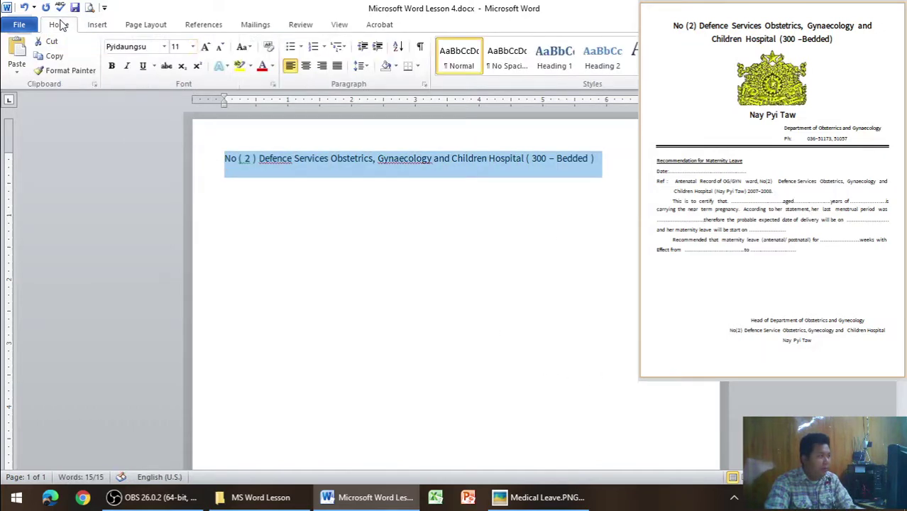
click(193, 46)
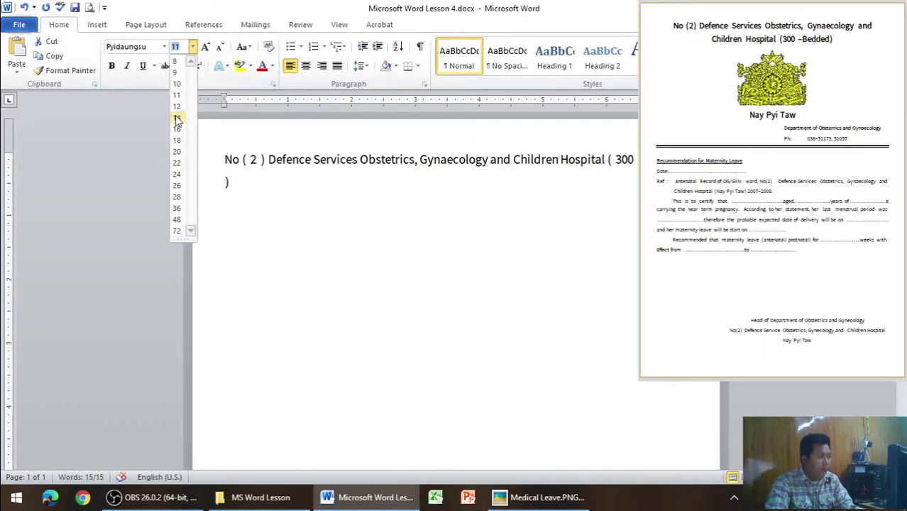
click(177, 152)
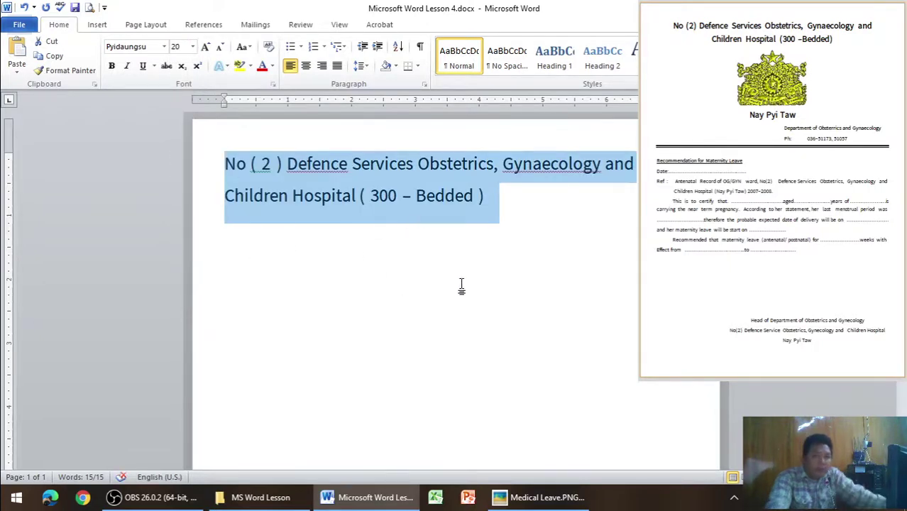
click(308, 74)
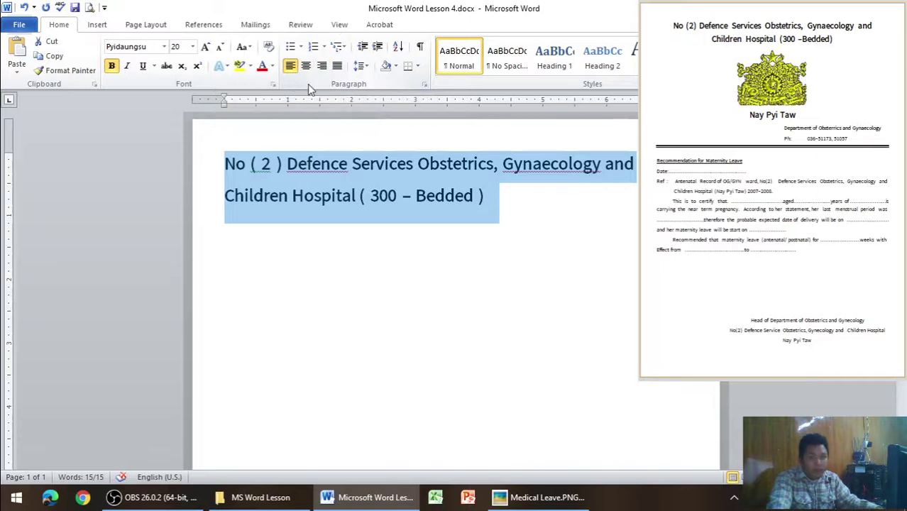
click(307, 69)
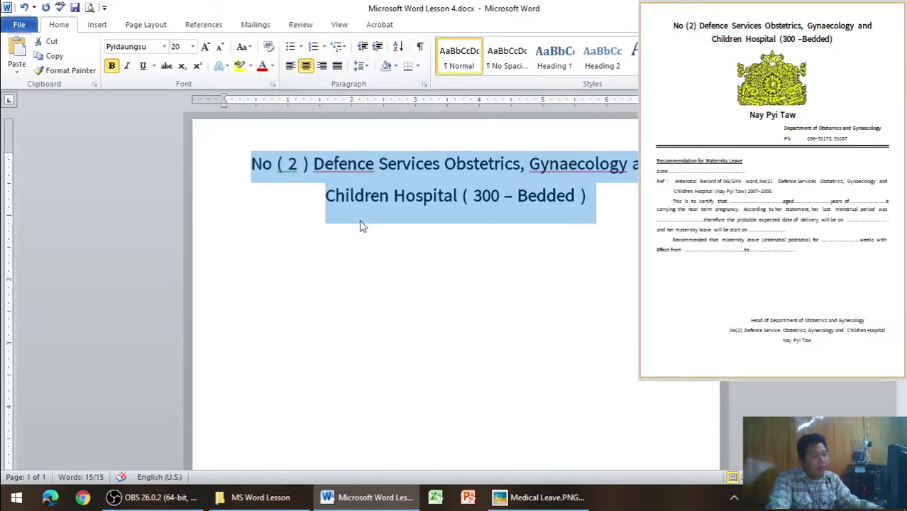
click(364, 199)
click(590, 195)
key(Return)
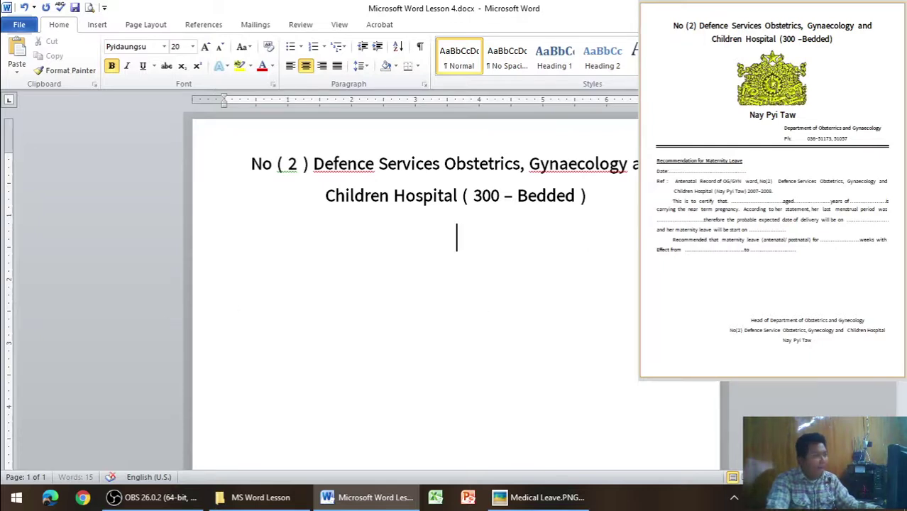
Insert TOP ONE LOGO 4 6.png from D: Data > Daily Lessons > Logo under the heading.
click(106, 27)
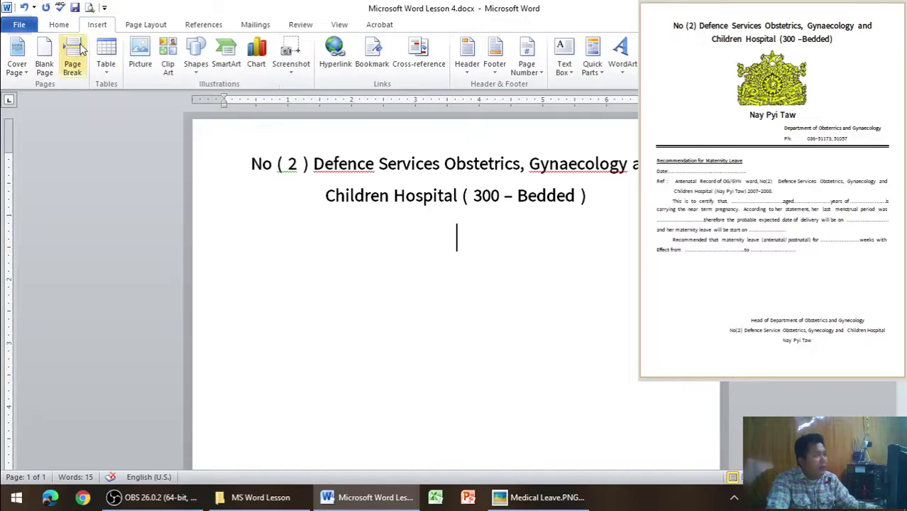
click(140, 64)
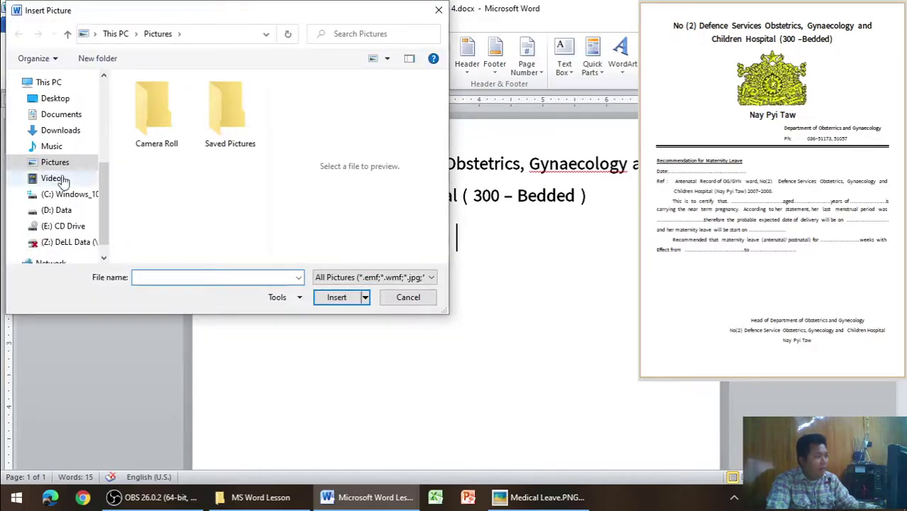
click(61, 104)
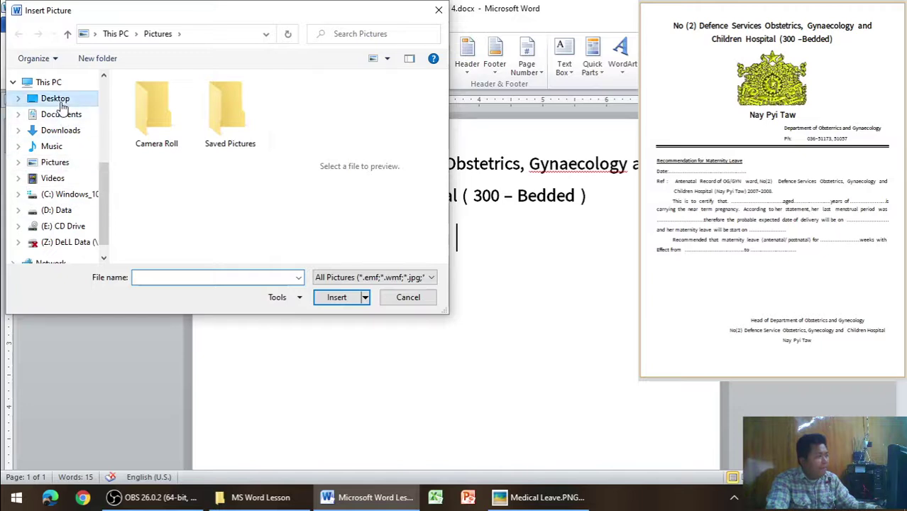
scroll(135, 173, down, 3)
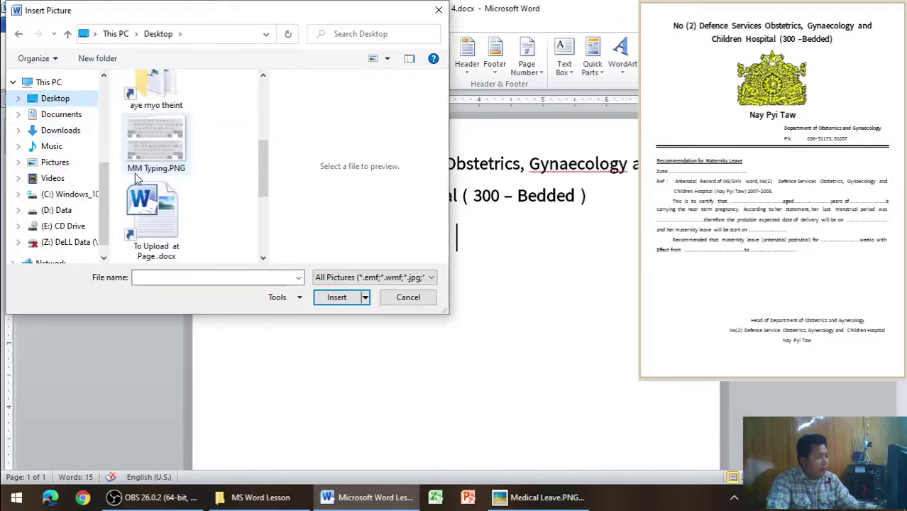
scroll(137, 176, down, 3)
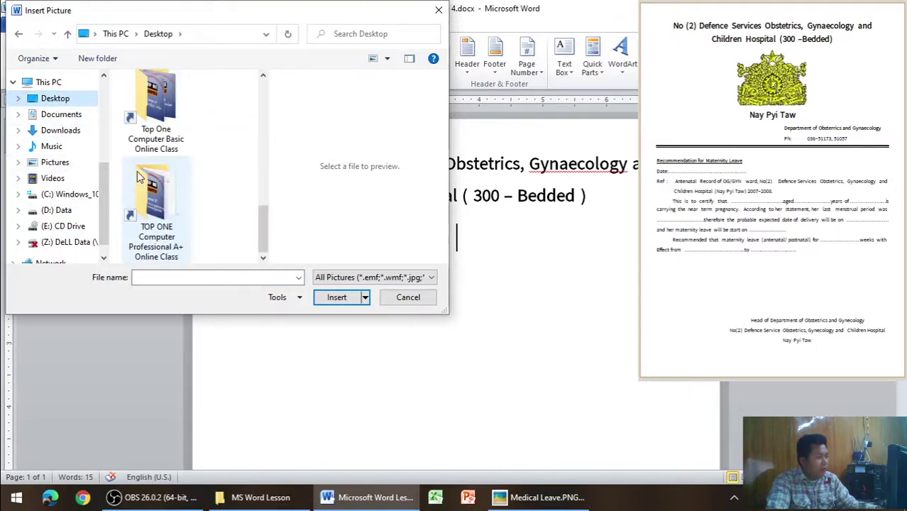
scroll(139, 177, up, 5)
scroll(137, 171, down, 3)
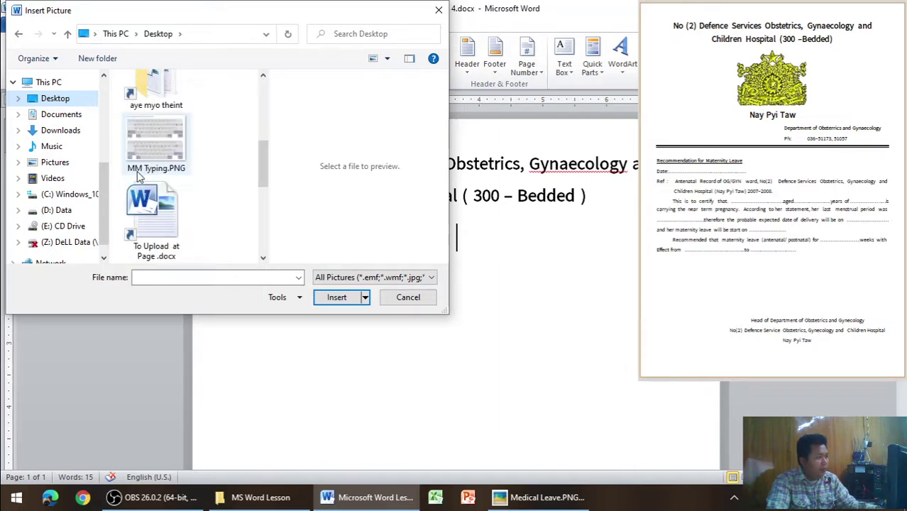
scroll(137, 171, down, 2)
click(75, 213)
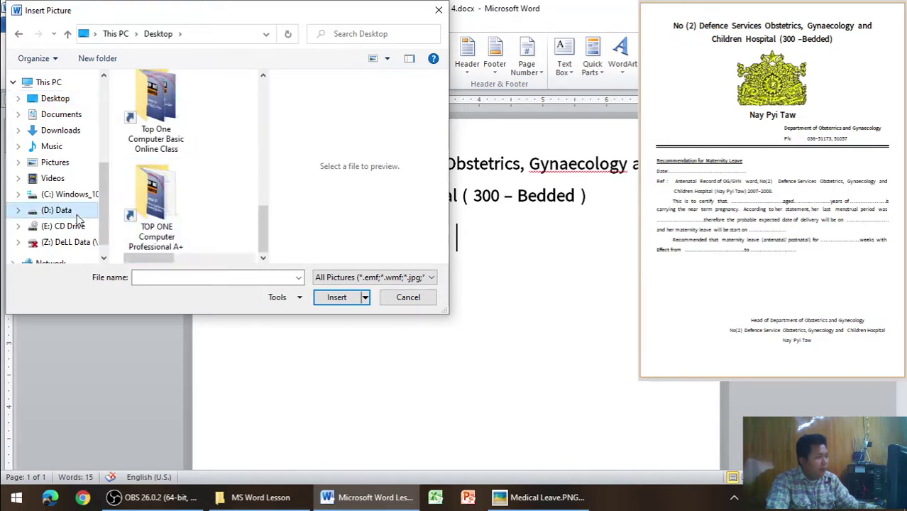
double_click(172, 114)
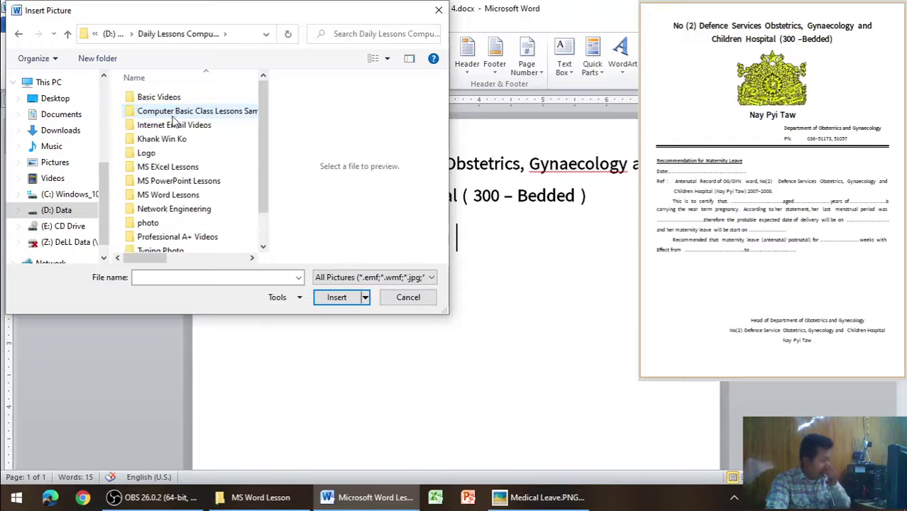
double_click(178, 154)
click(179, 161)
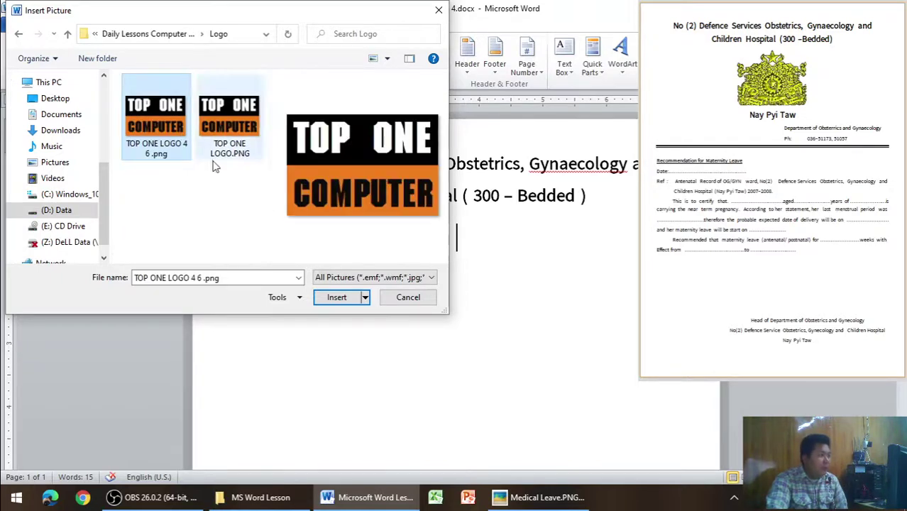
click(323, 298)
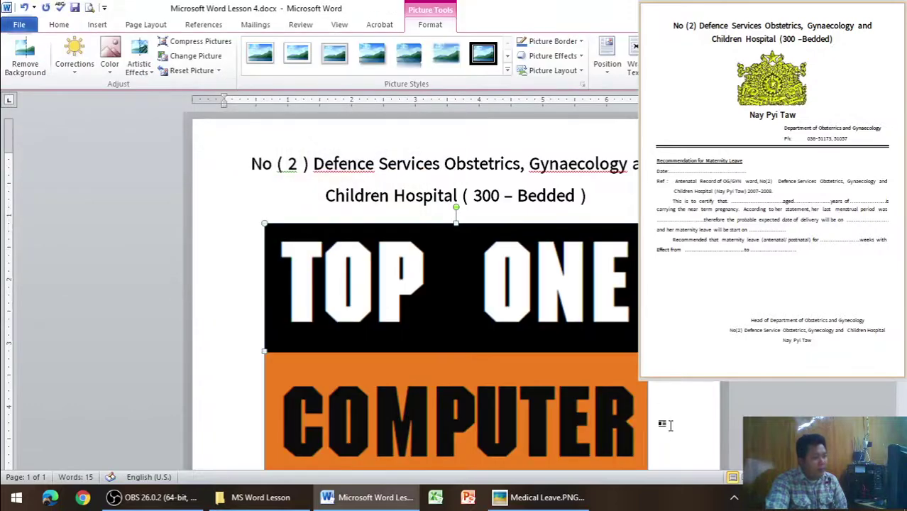
Shrink the logo to a small size by dragging its corner handle.
scroll(647, 430, down, 3)
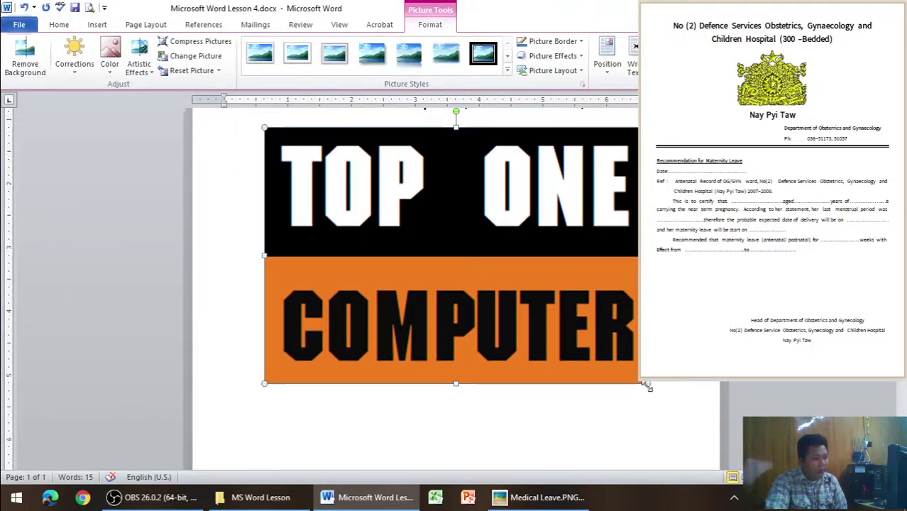
drag(647, 384, 359, 148)
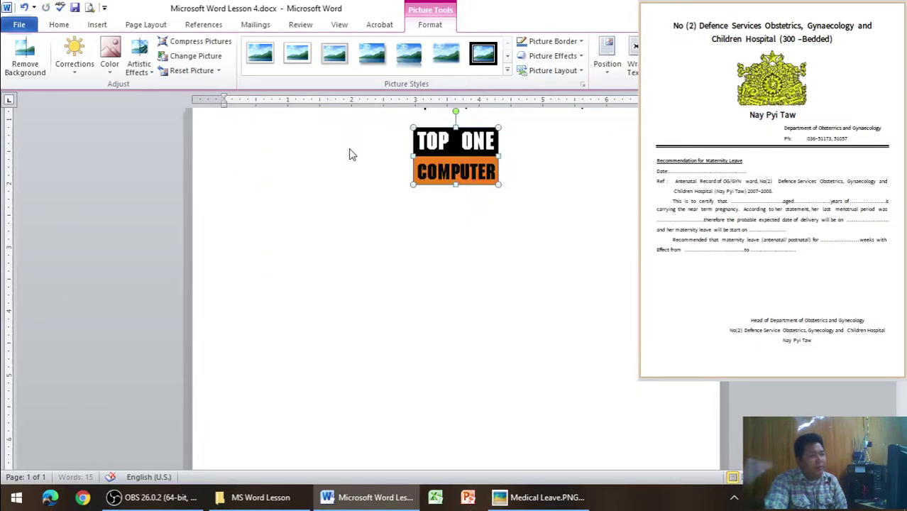
scroll(405, 213, up, 3)
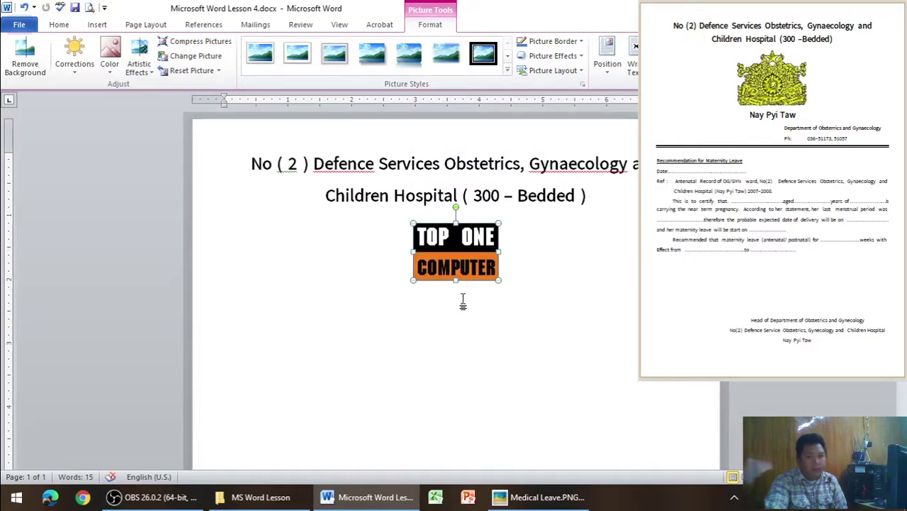
Type 'Nay Pyi Taw' beneath the logo and start a new line.
click(521, 258)
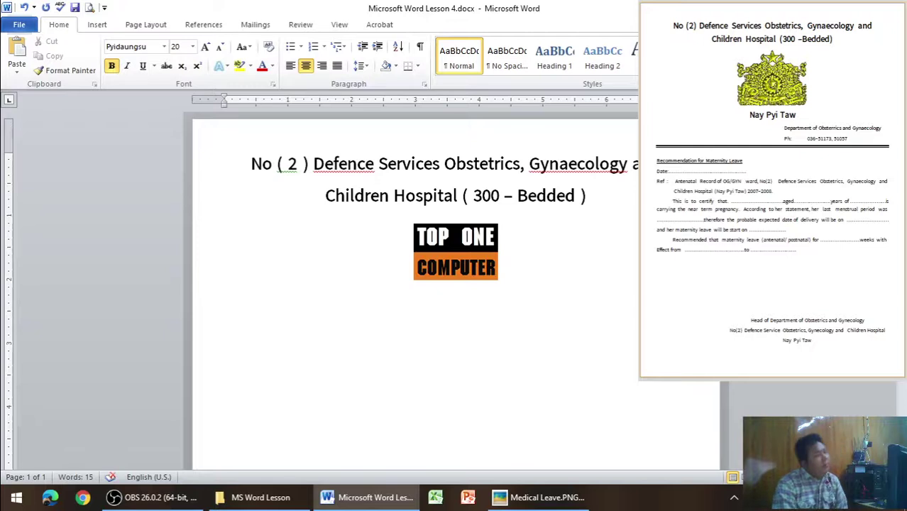
text(Nay )
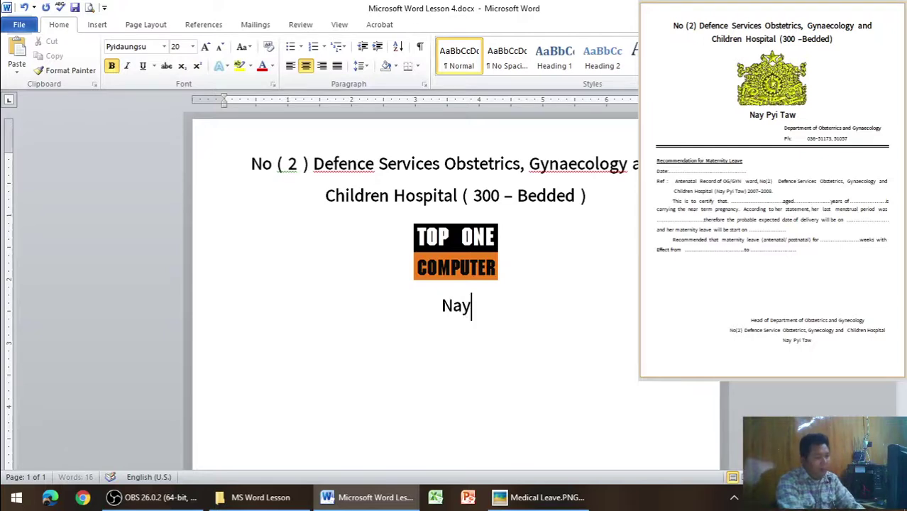
text(Pyiu)
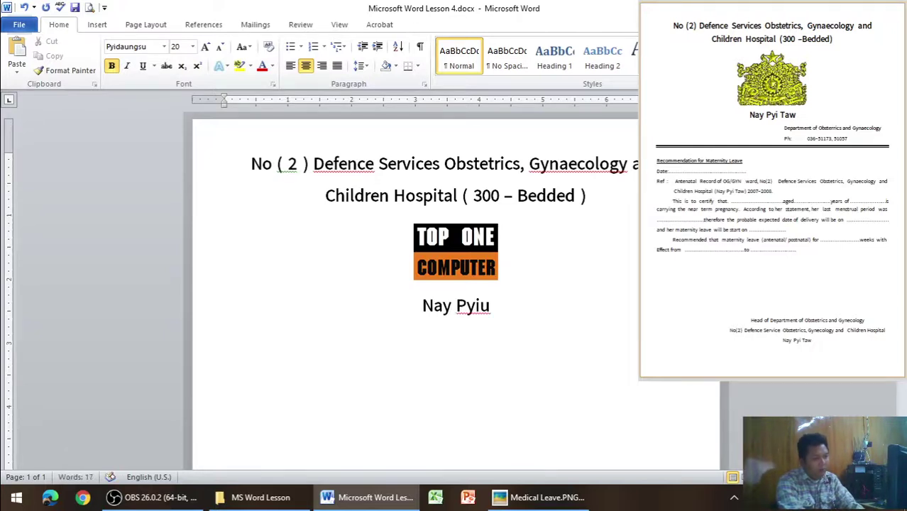
key(BackSpace)
text(Taw)
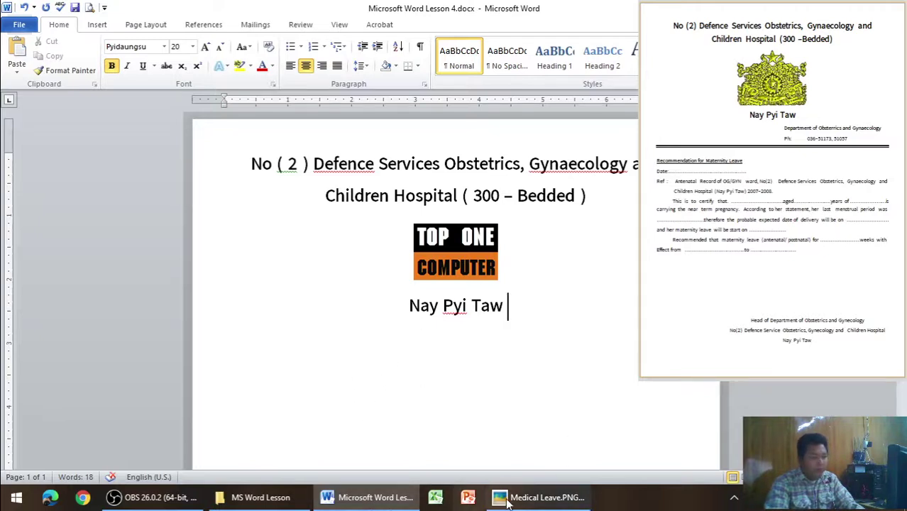
click(540, 497)
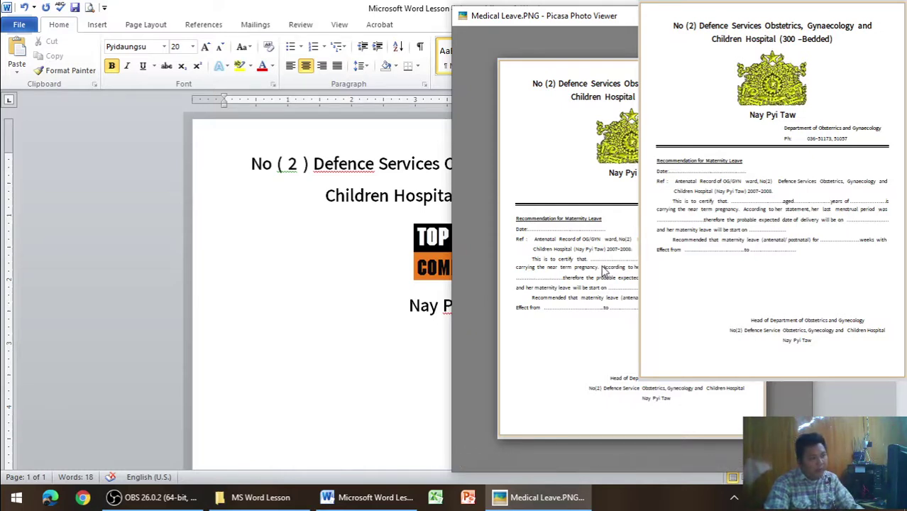
click(510, 331)
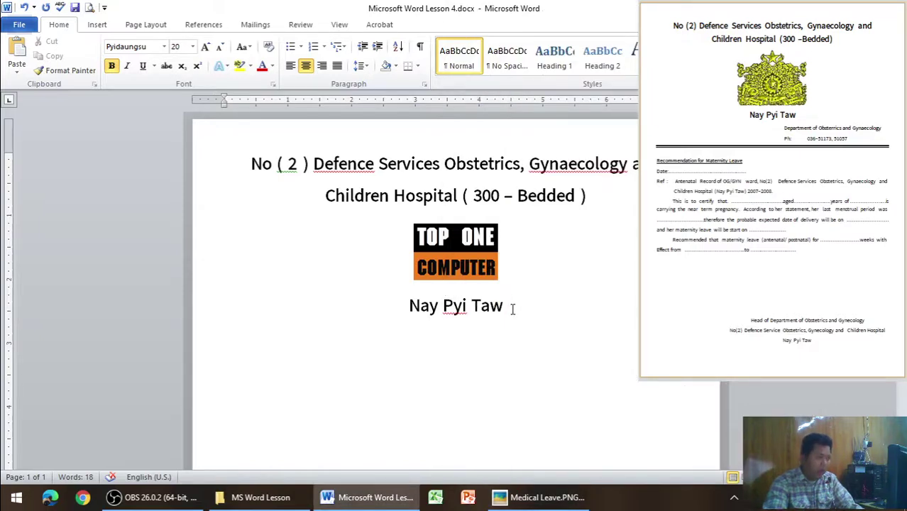
key(Return)
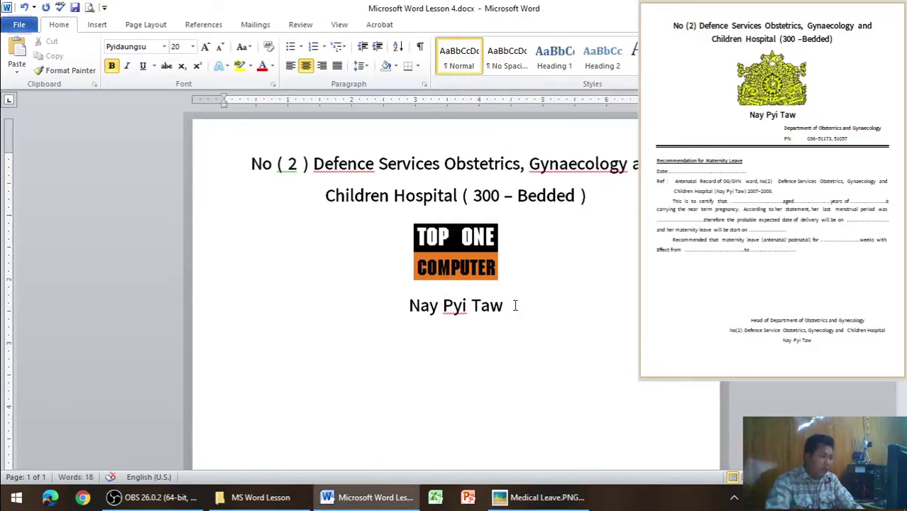
Justify the new line and turn the page gridlines back on.
click(336, 67)
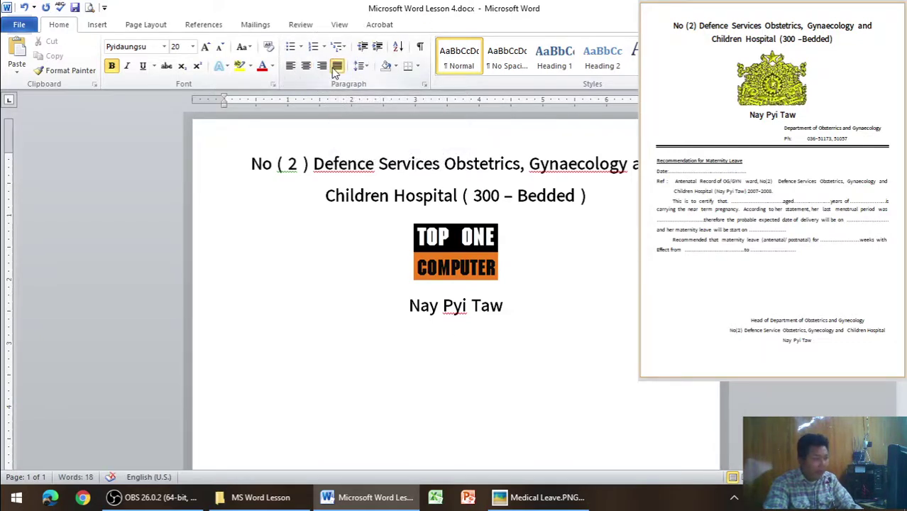
key(Return)
click(339, 25)
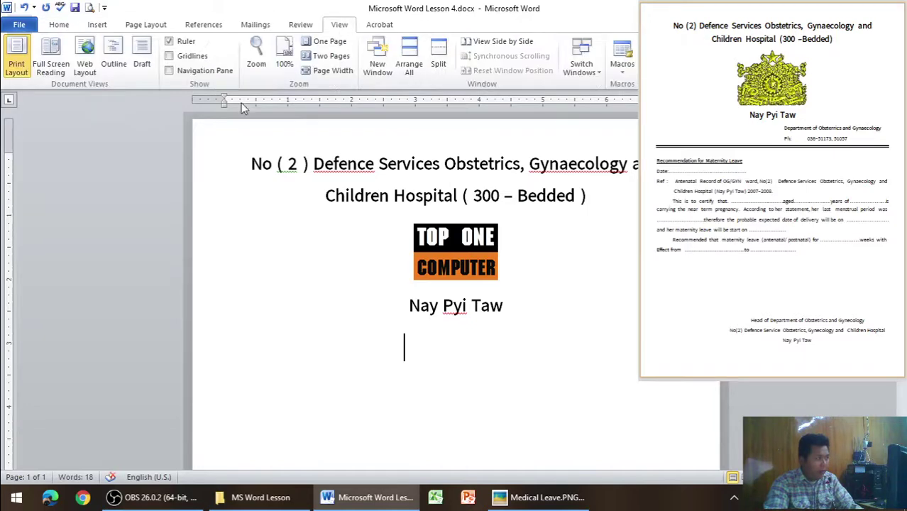
click(169, 56)
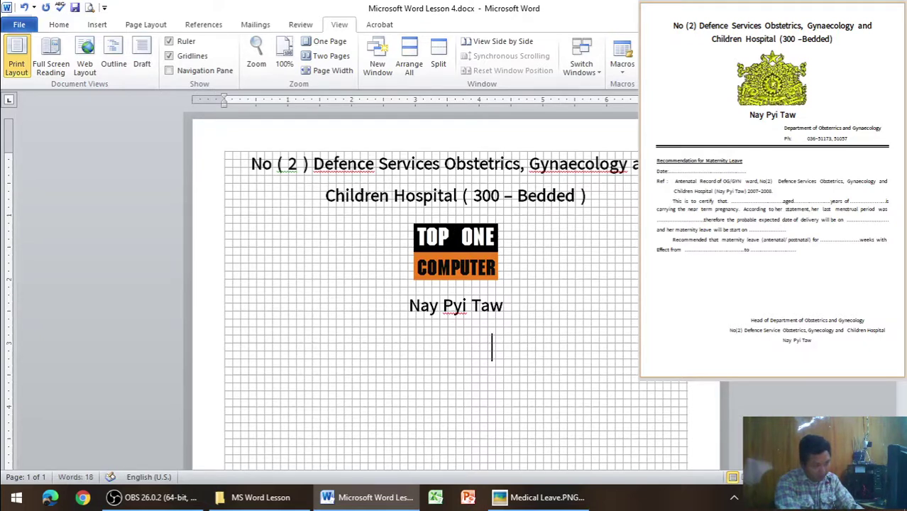
Check the reference letter image and clear the empty line for the department block.
key(BackSpace)
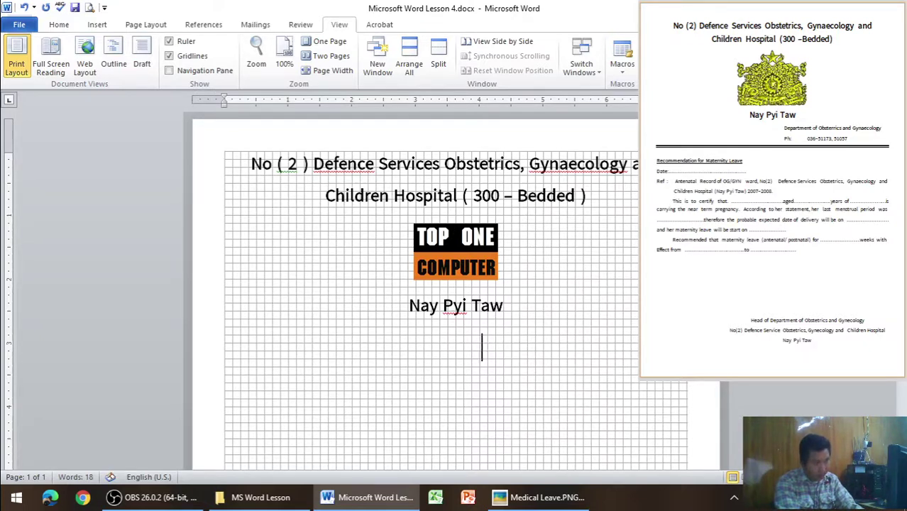
click(557, 506)
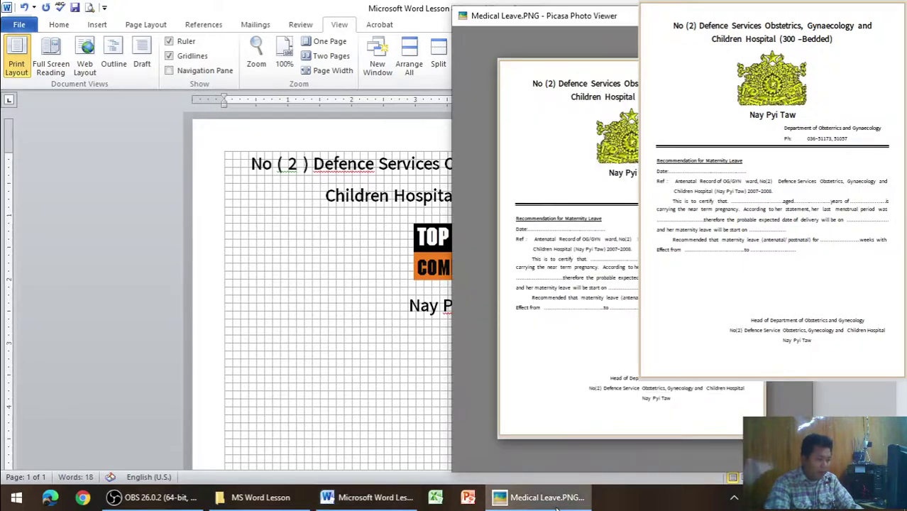
click(557, 506)
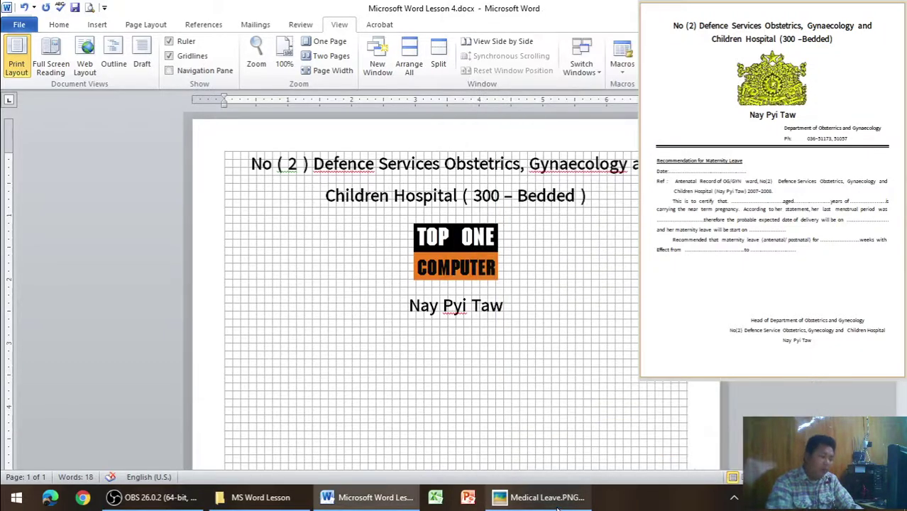
text(De)
key(BackSpace)
key(BackSpace)
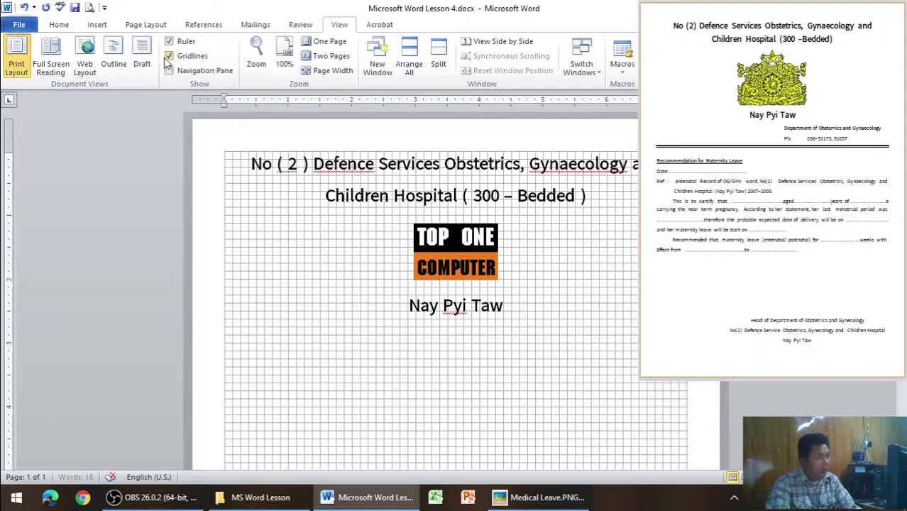
click(59, 24)
Set the font size to 11 and begin typing 'Department of Obste…' from the reference.
click(193, 46)
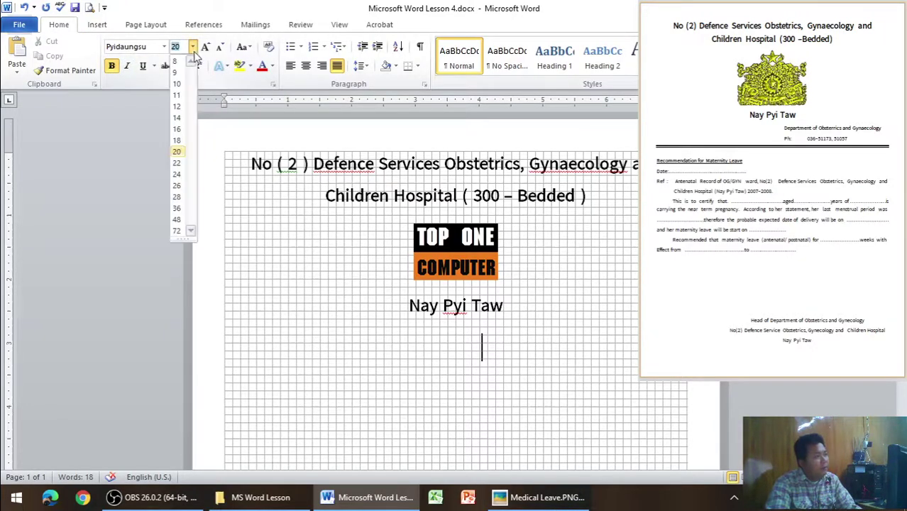
click(177, 95)
text(De)
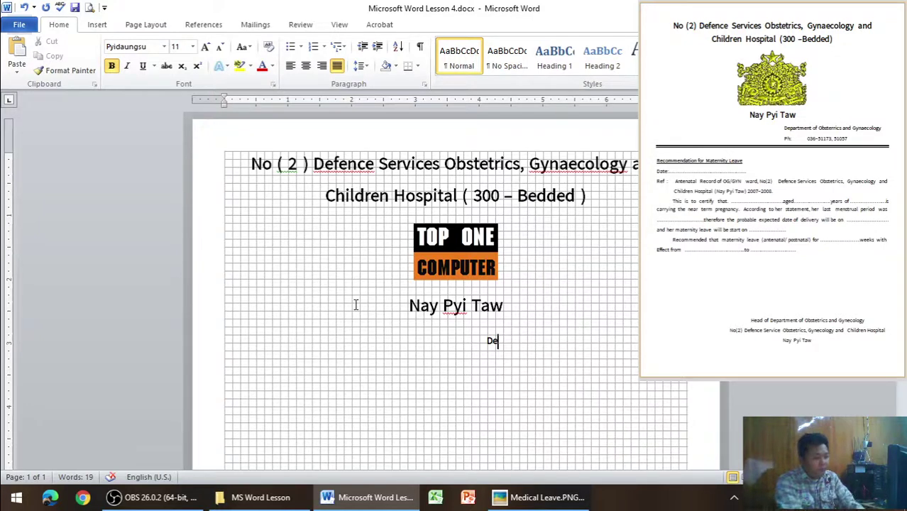
text(partment fo)
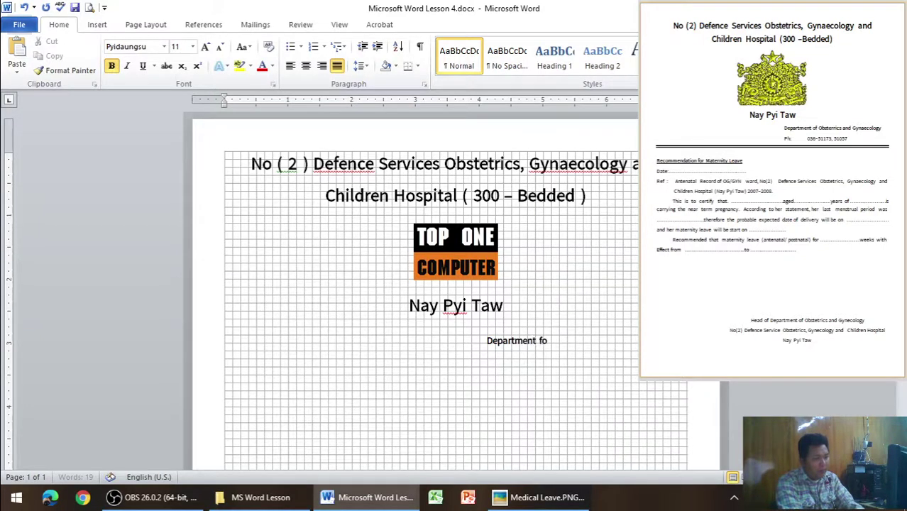
key(BackSpace)
text(of)
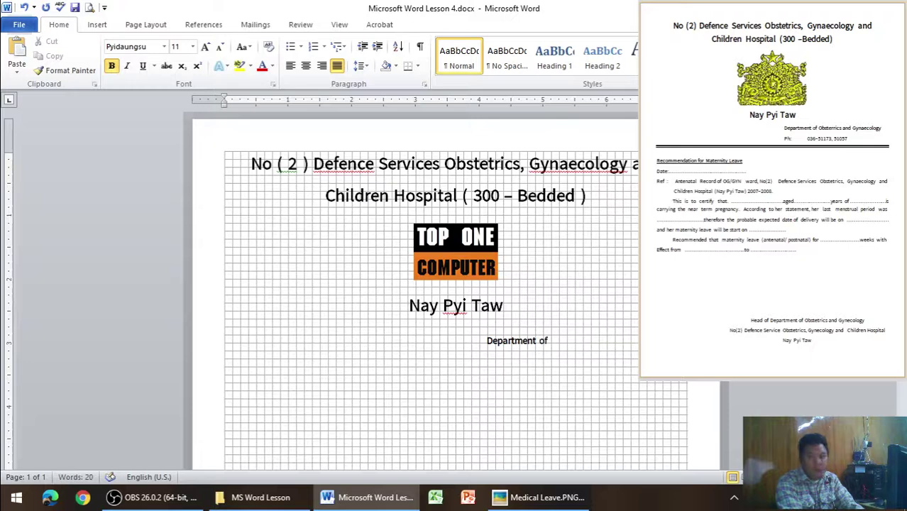
click(526, 501)
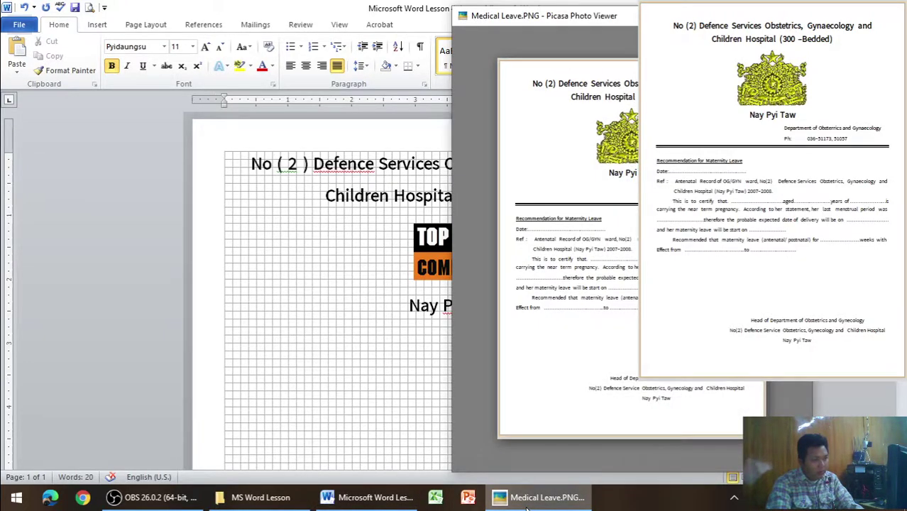
click(526, 500)
text(Obste)
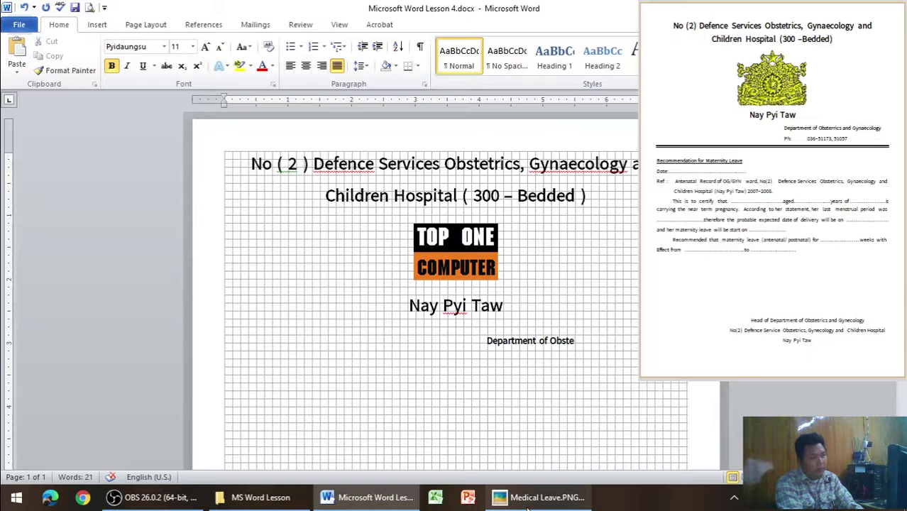
click(528, 501)
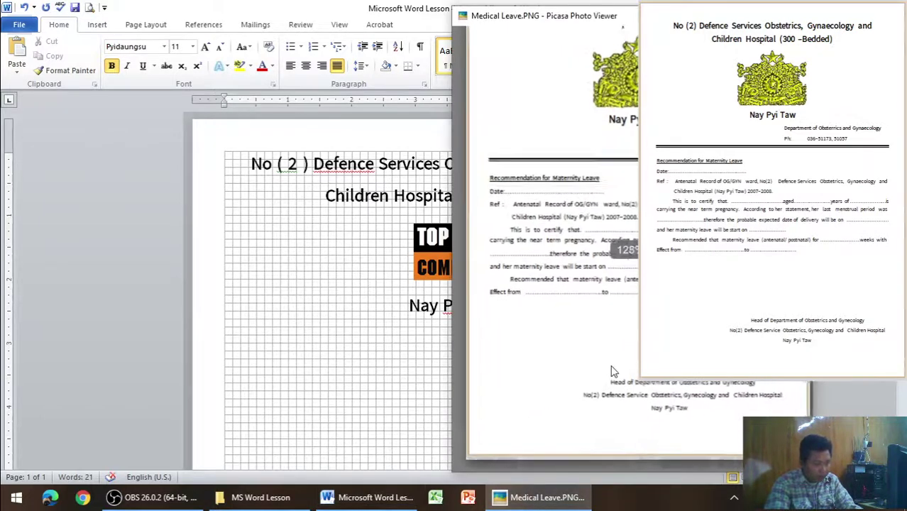
scroll(611, 365, down, 1)
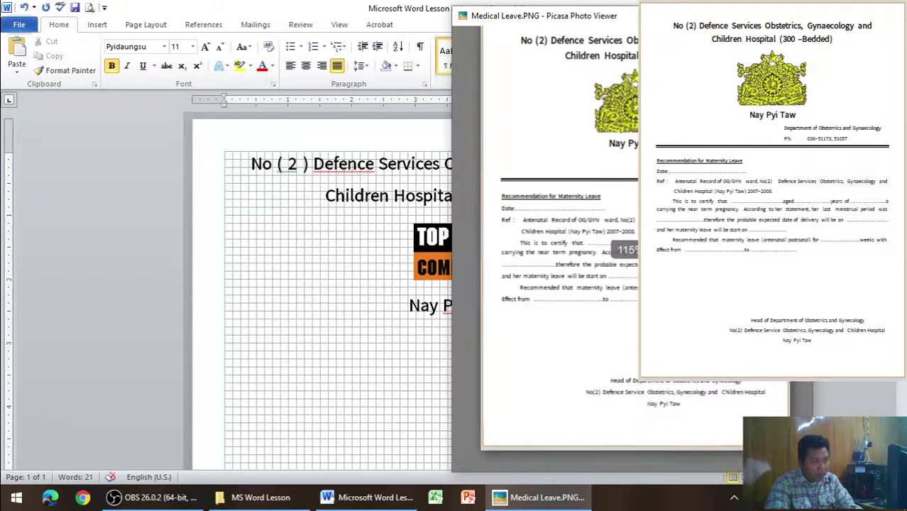
click(370, 497)
Correct the title's Obstetrics spelling and extend the line to 'Department of Obsterrics and Gynae…'.
text(ste)
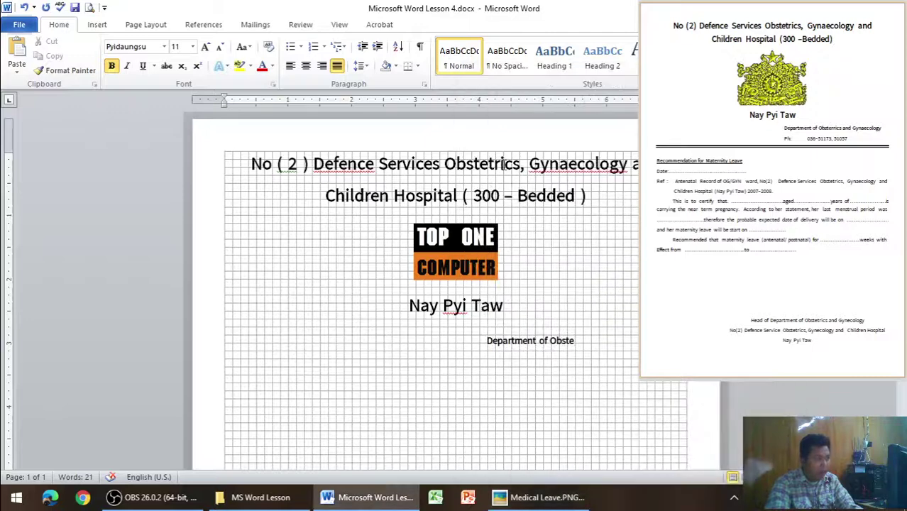
click(495, 164)
key(BackSpace)
text(r)
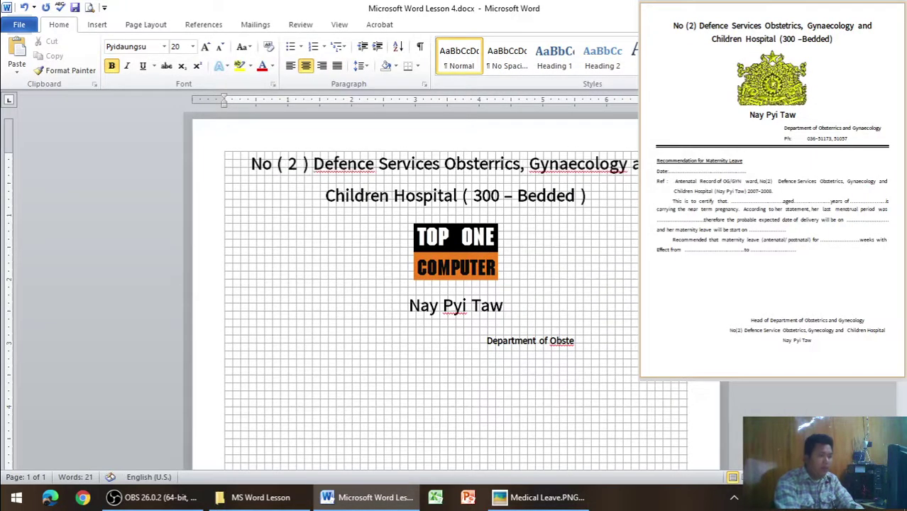
click(581, 341)
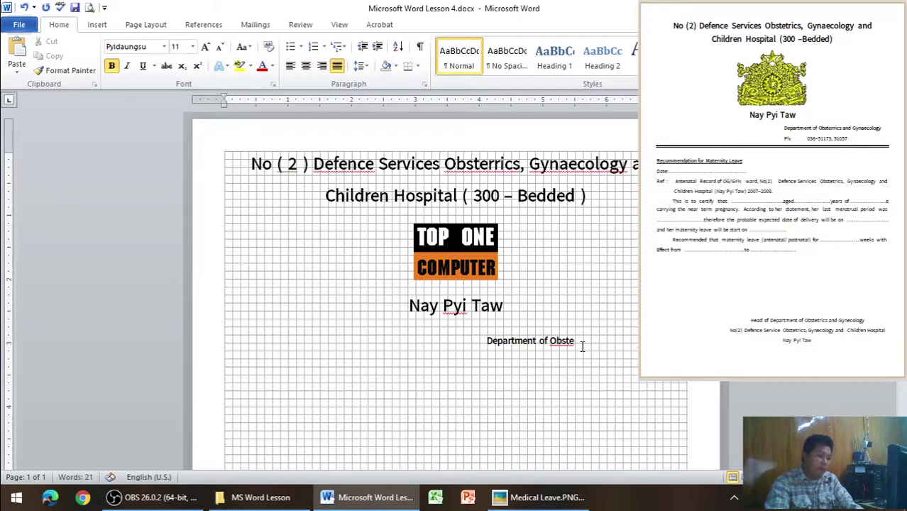
text(rrics )
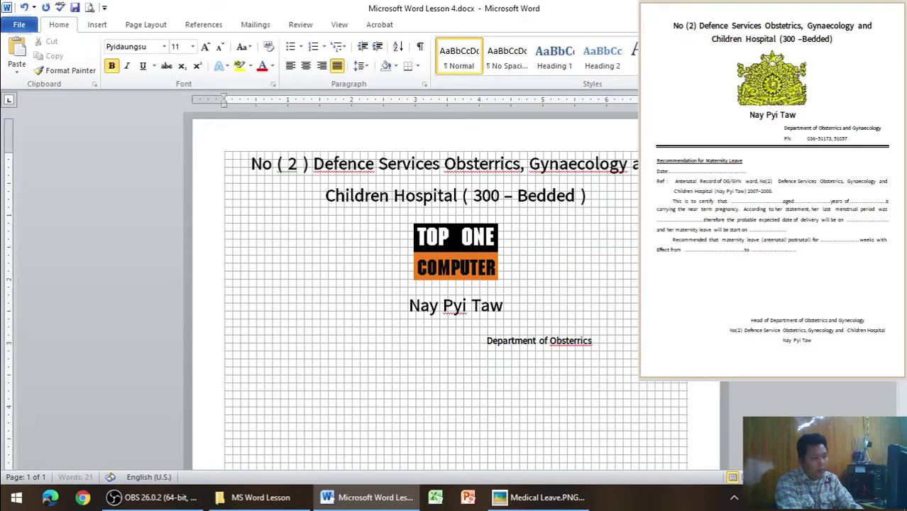
text(an)
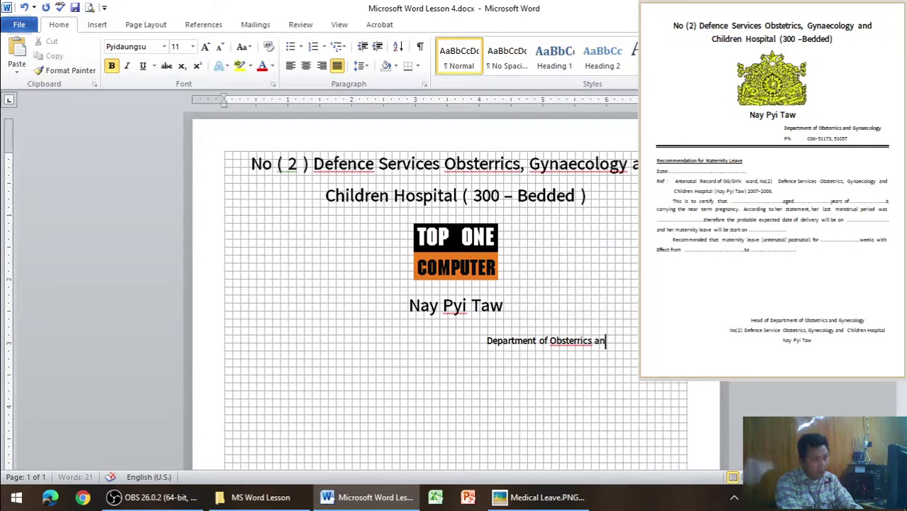
text(d Gya)
key(BackSpace)
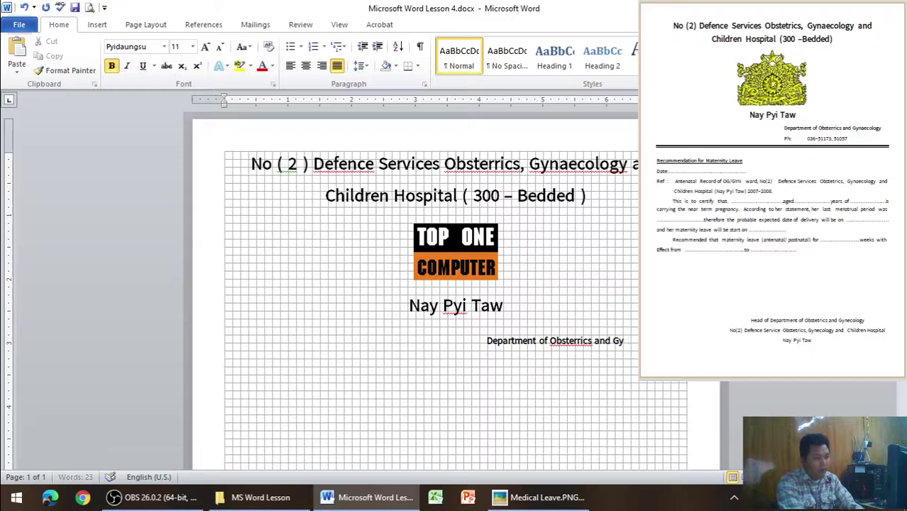
text(a)
text(nae)
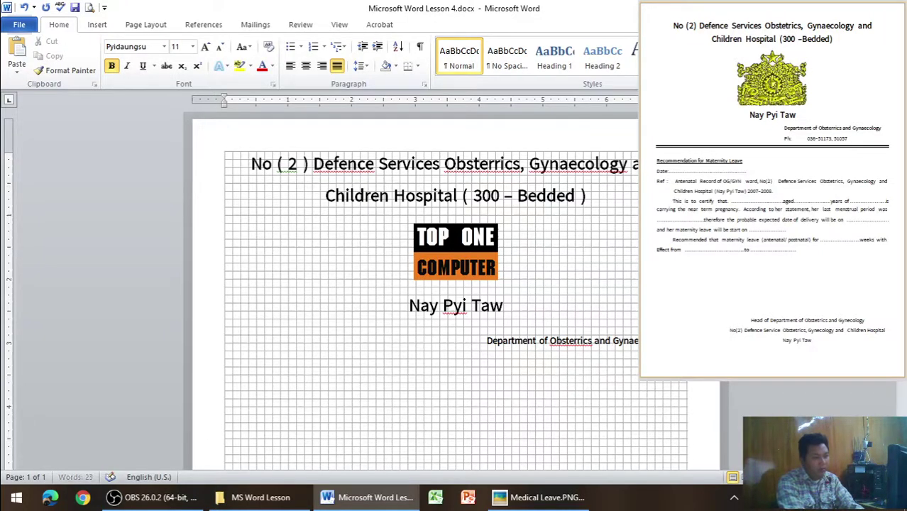
Tab the department line further toward the right margin.
click(540, 497)
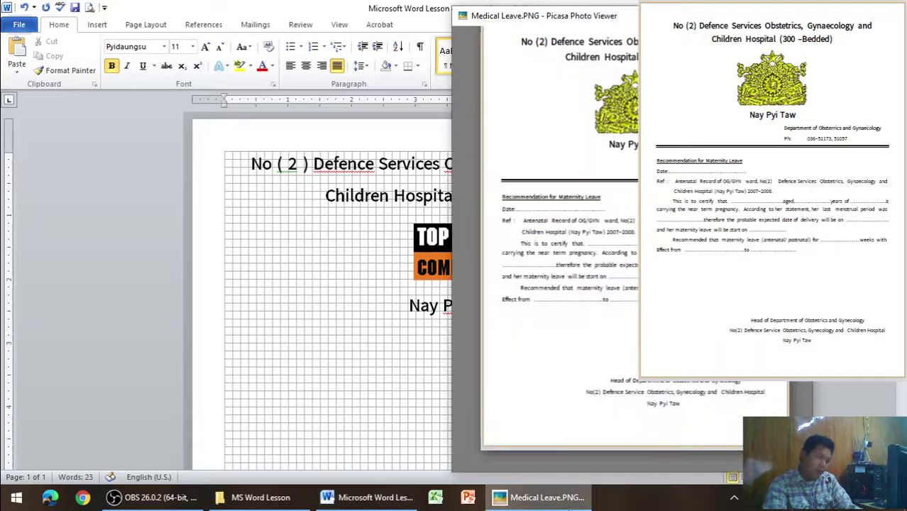
click(568, 505)
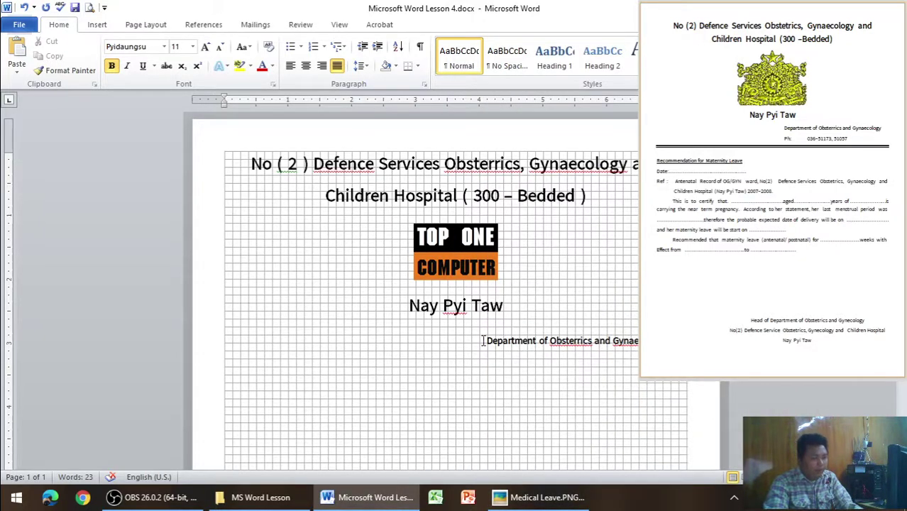
key(ctrl+b)
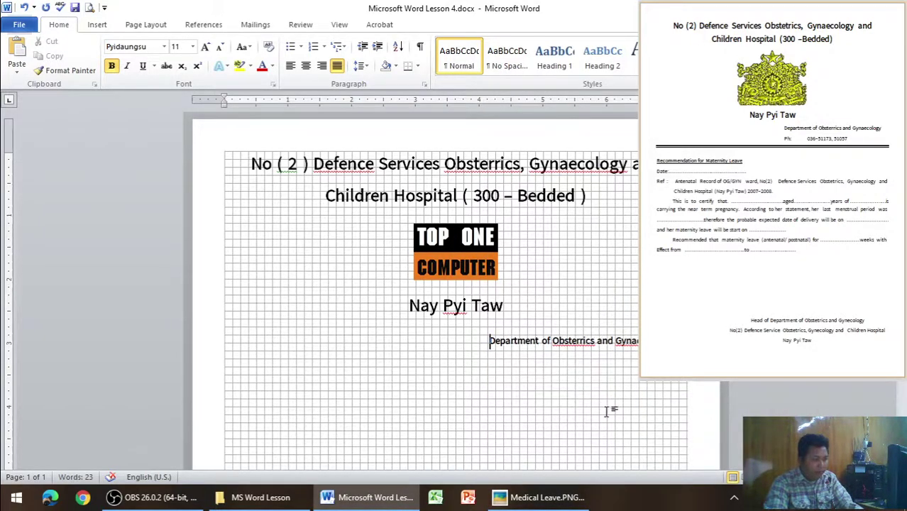
key(Tab)
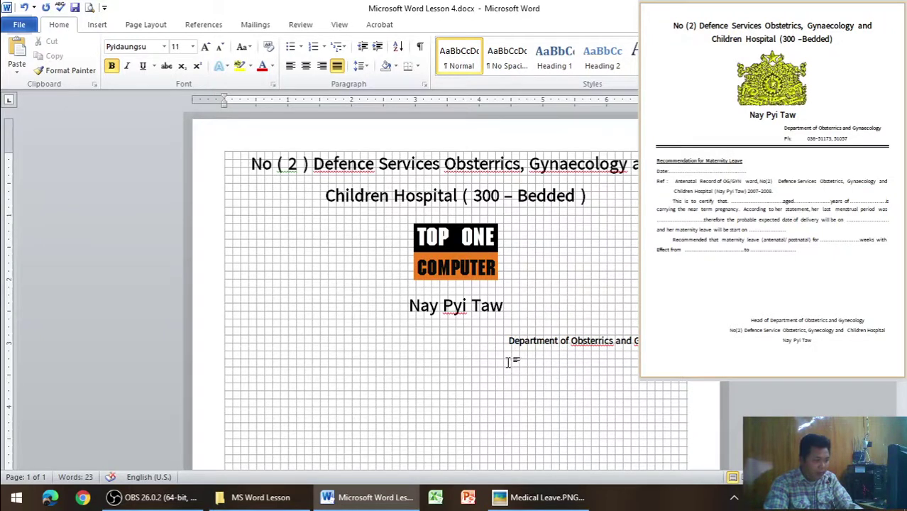
Start a justified line below the department line and type 'Ph : 4' for the phone number.
double_click(509, 362)
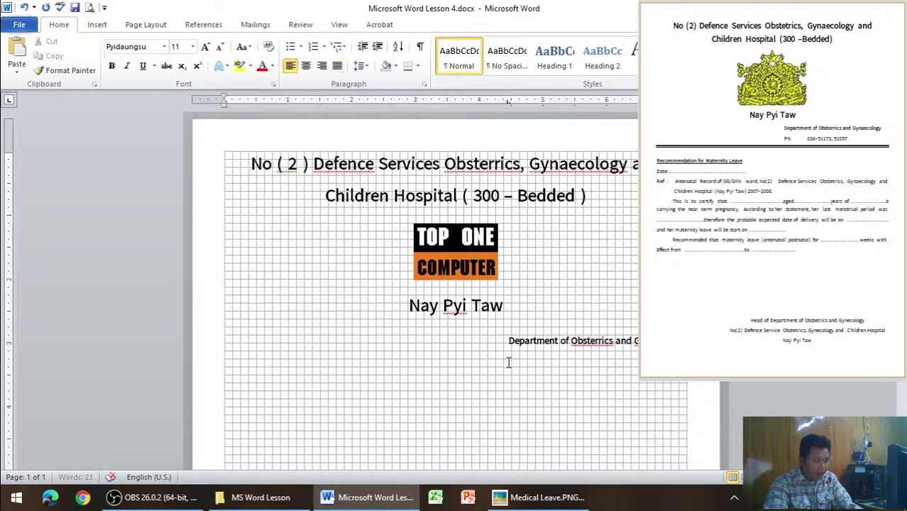
click(336, 68)
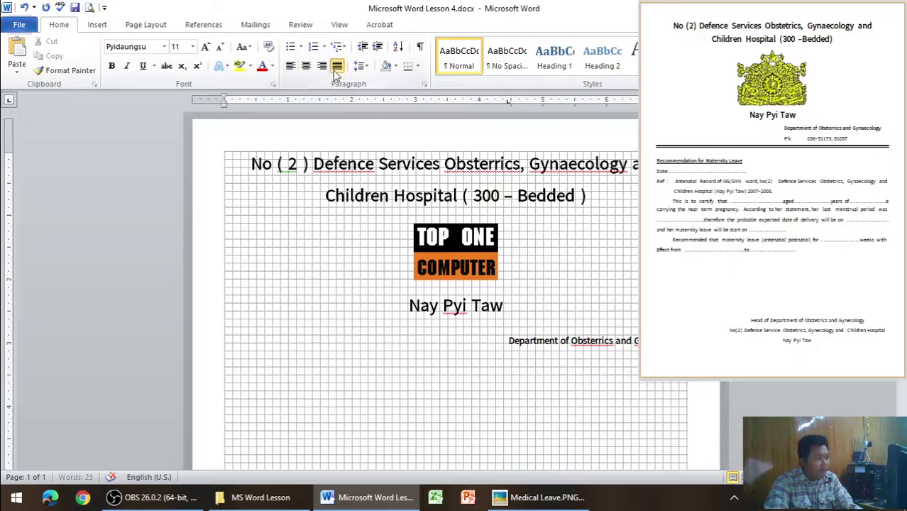
click(529, 501)
click(529, 501)
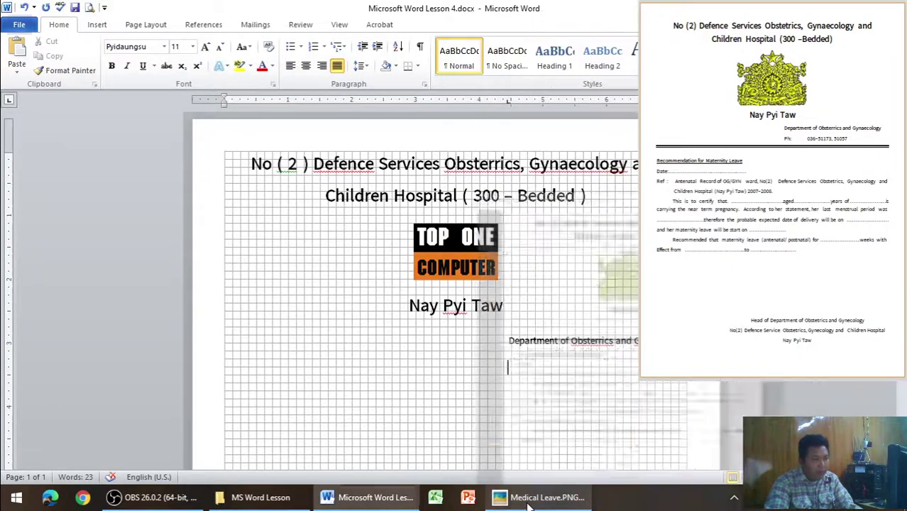
text(Ph )
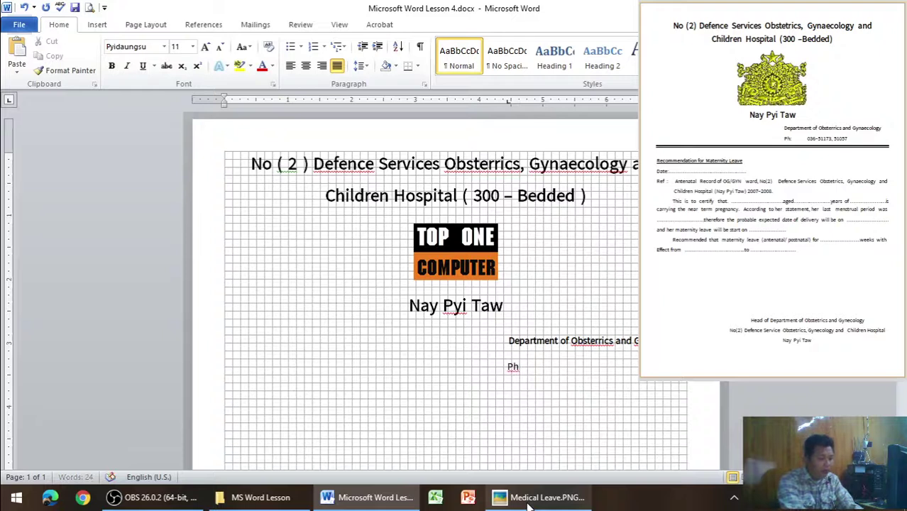
text(:)
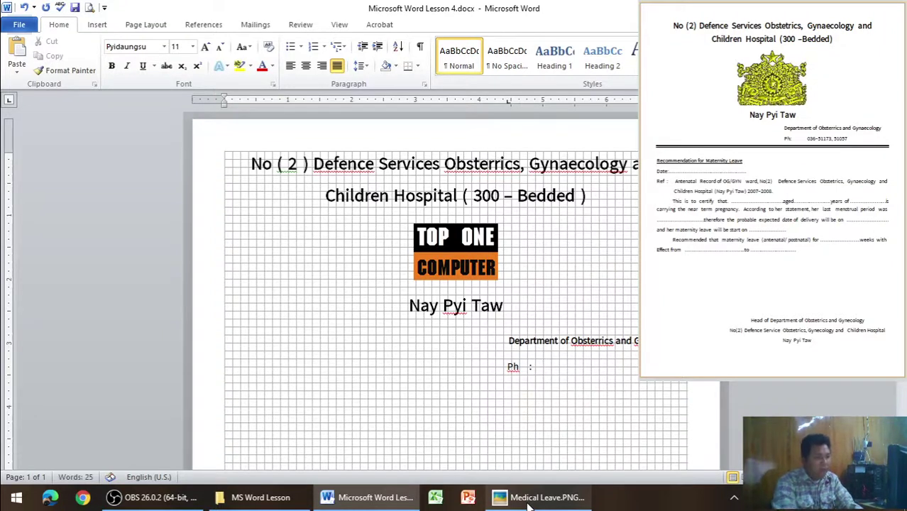
click(534, 502)
scroll(612, 323, up, 1)
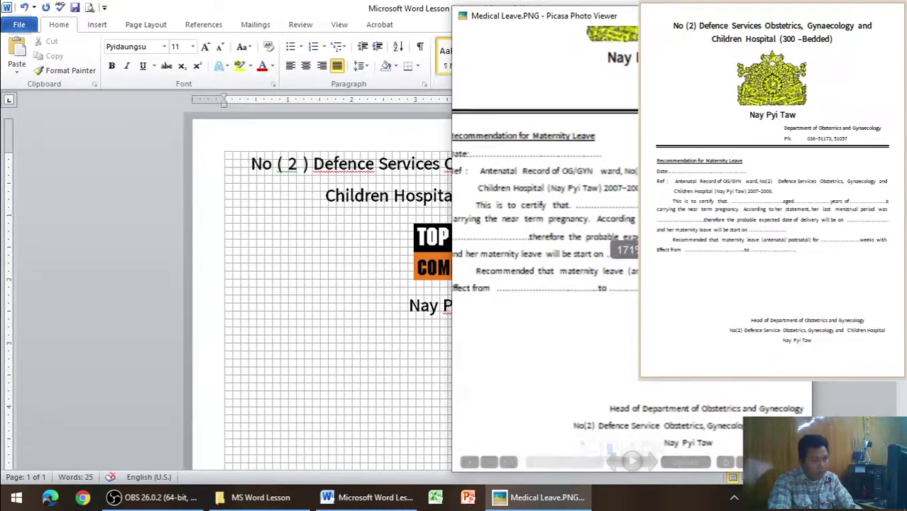
scroll(615, 355, up, 1)
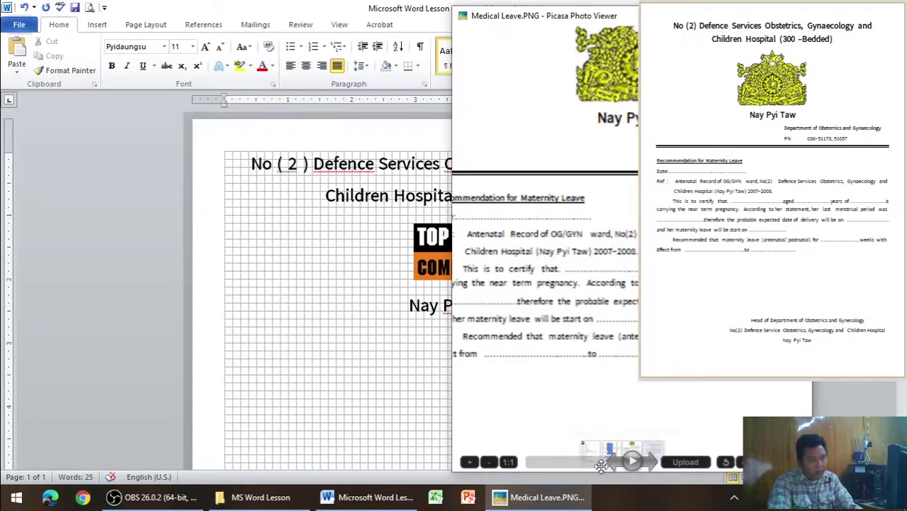
click(581, 505)
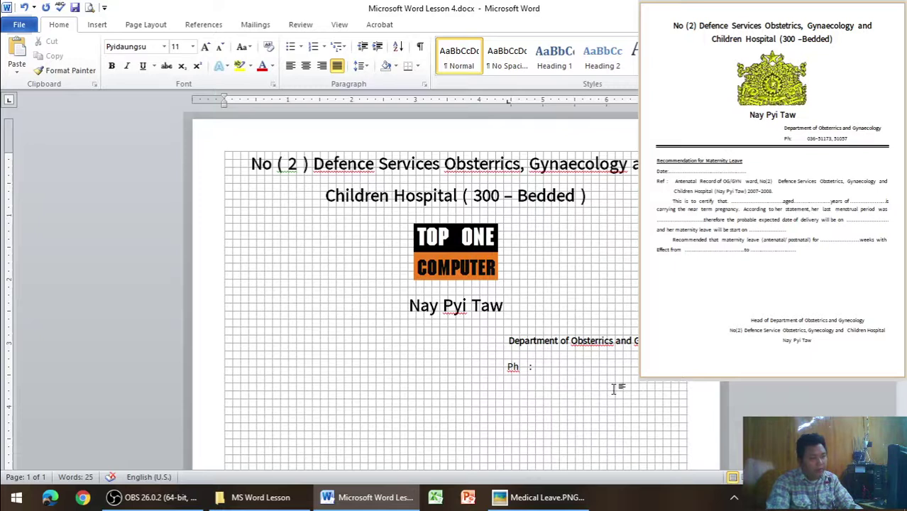
text(456464 546476545456)
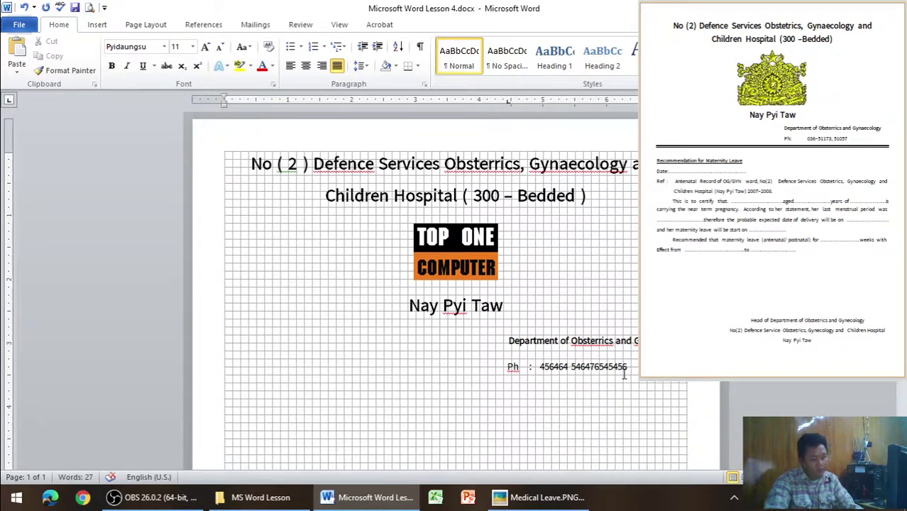
Start a new line below the phone number and add a border from the Borders list.
key(Return)
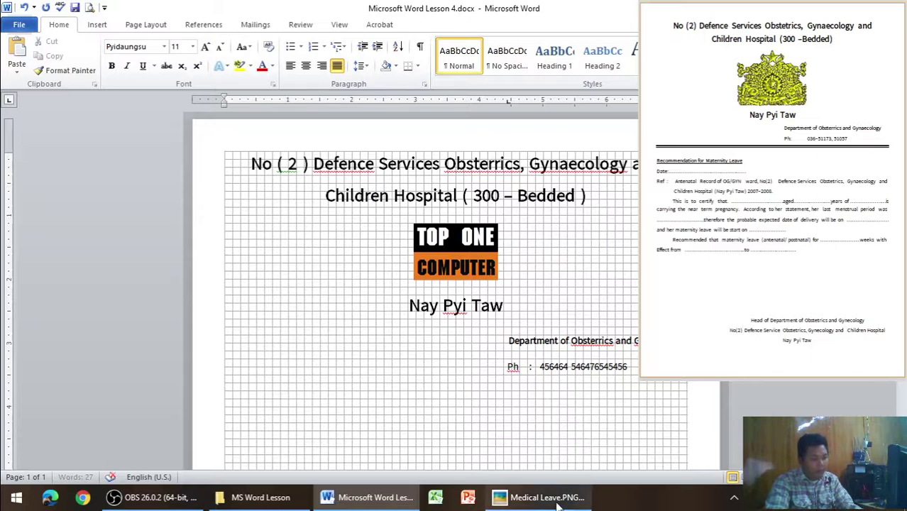
click(564, 500)
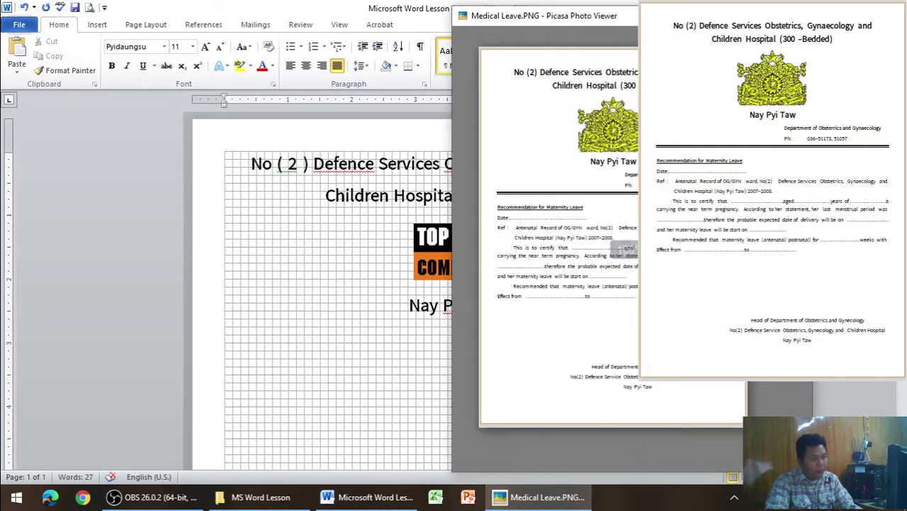
click(432, 321)
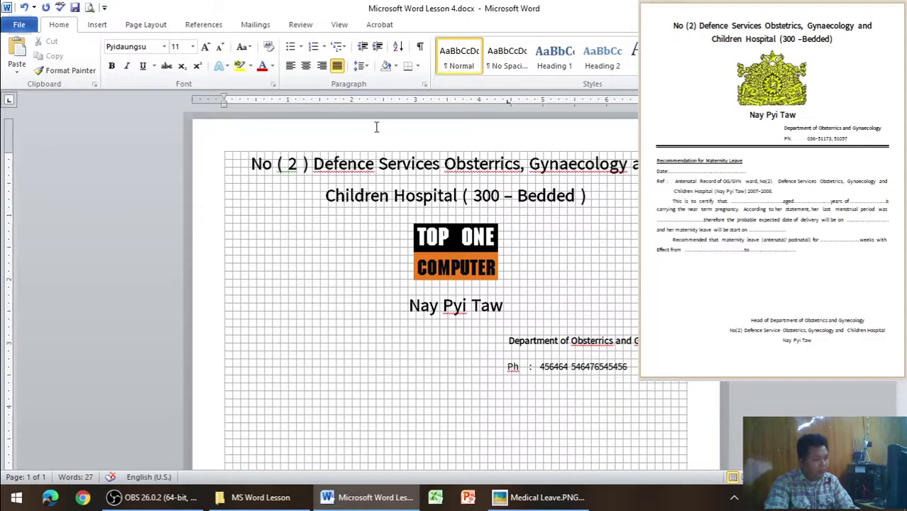
click(417, 66)
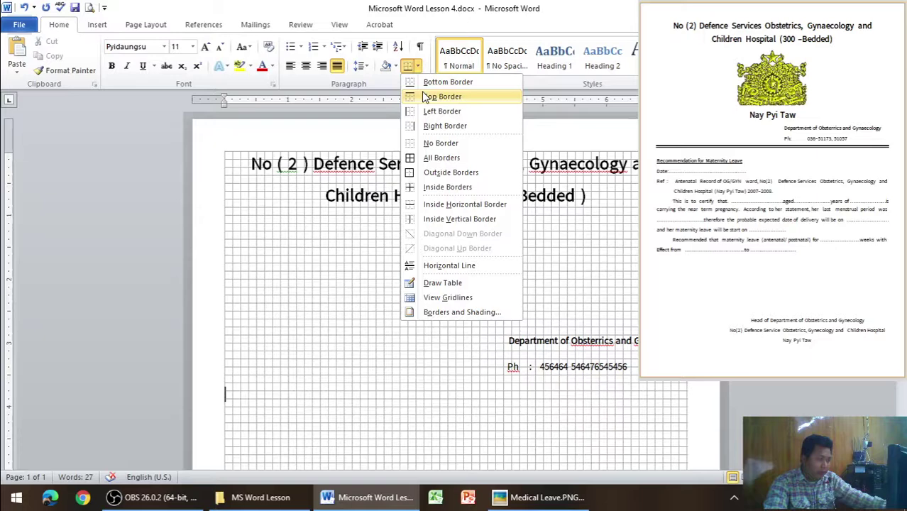
click(425, 97)
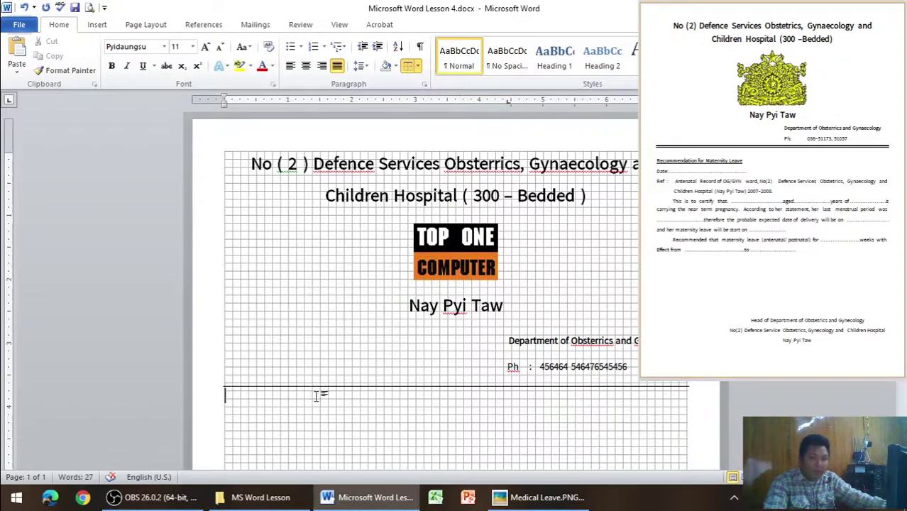
click(546, 505)
drag(556, 211, 292, 292)
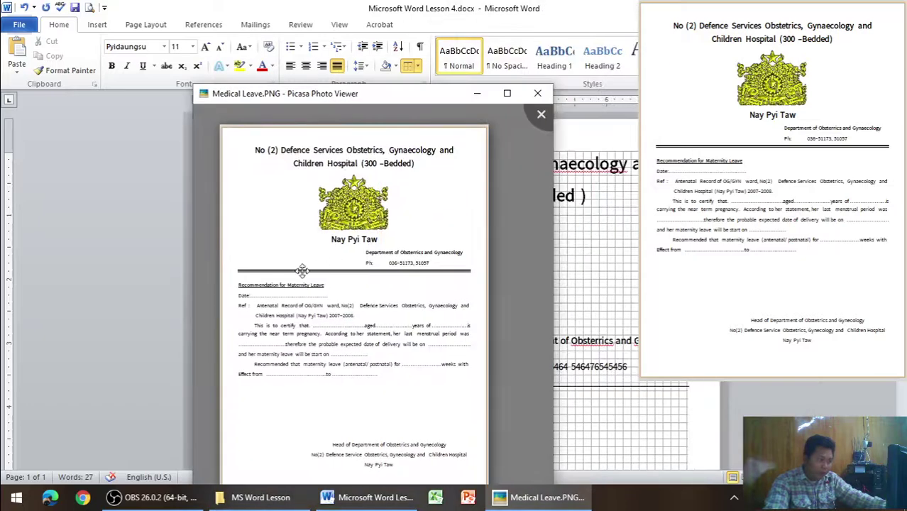
click(479, 94)
Choose a thick solid 3 pt line in Borders and Shading and apply it as a top border.
click(418, 67)
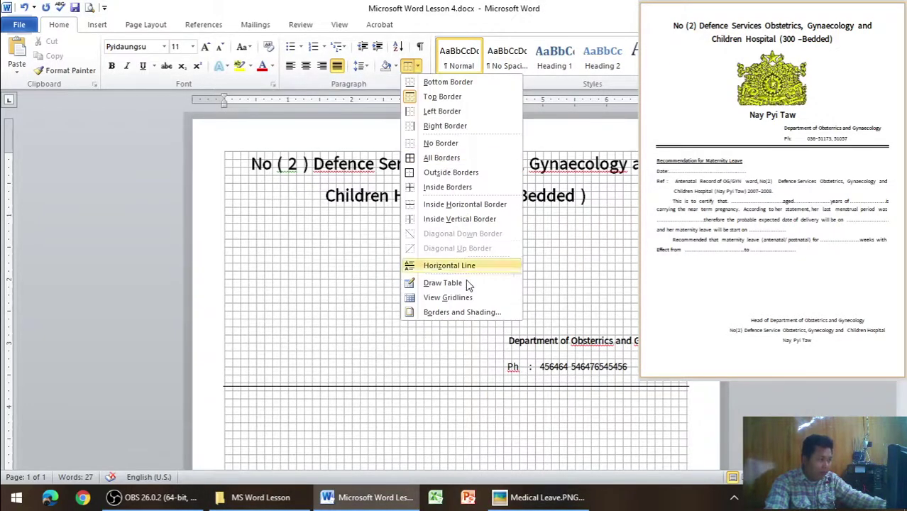
click(473, 317)
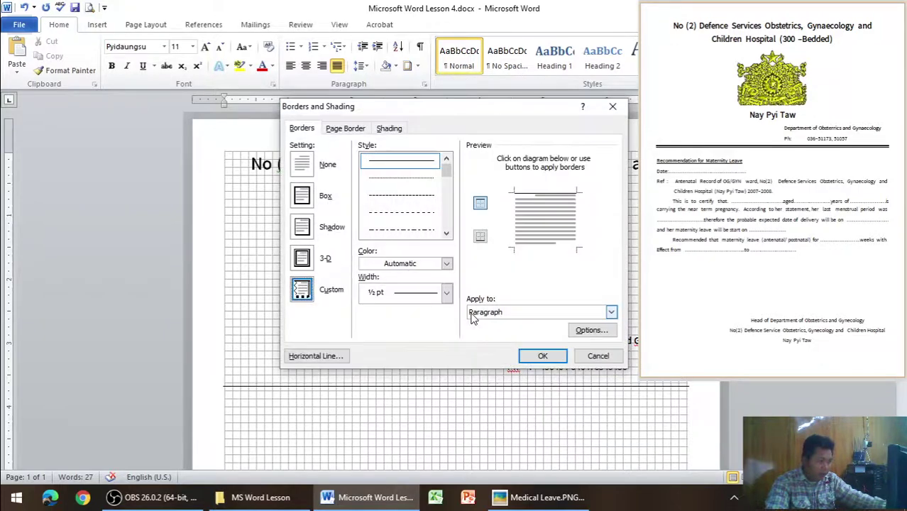
drag(497, 107, 474, 107)
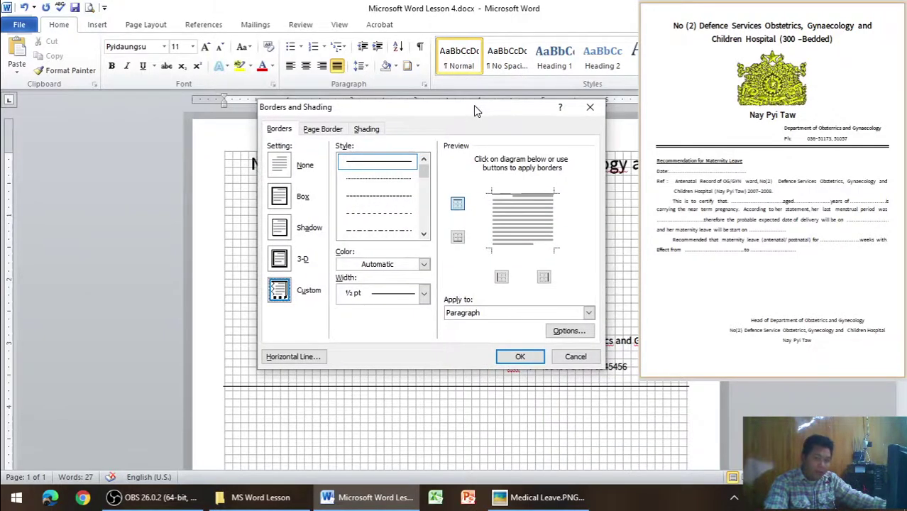
click(424, 235)
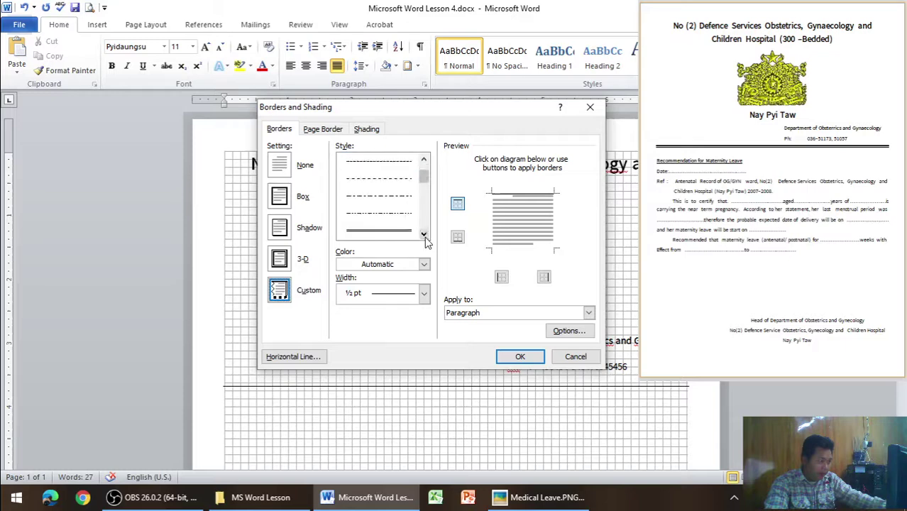
click(424, 234)
click(382, 222)
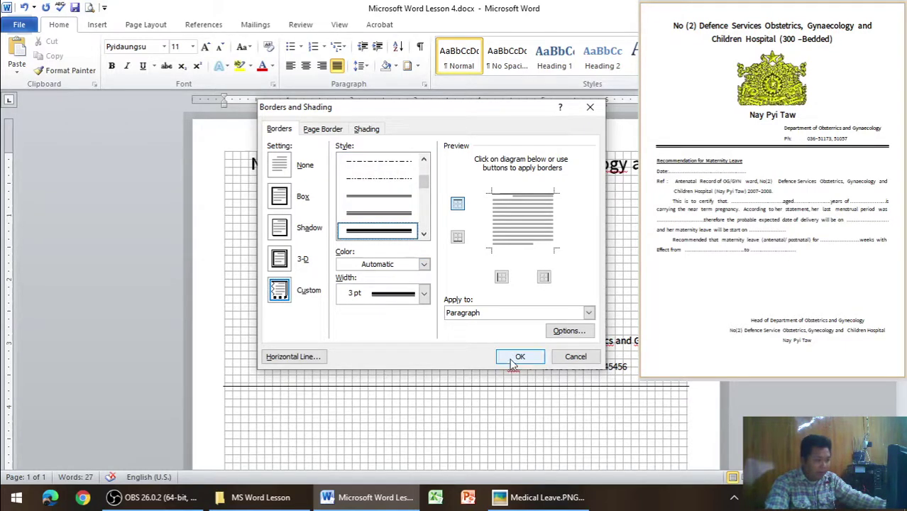
click(511, 359)
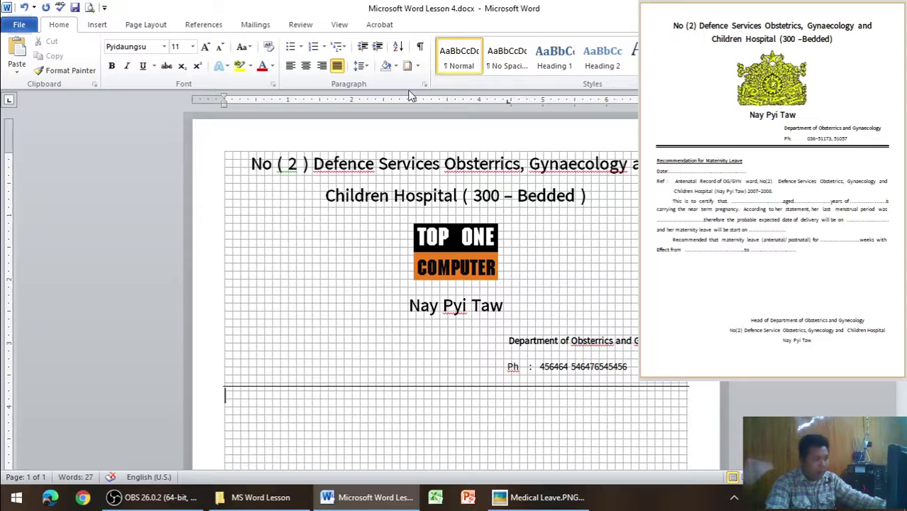
click(418, 65)
click(427, 94)
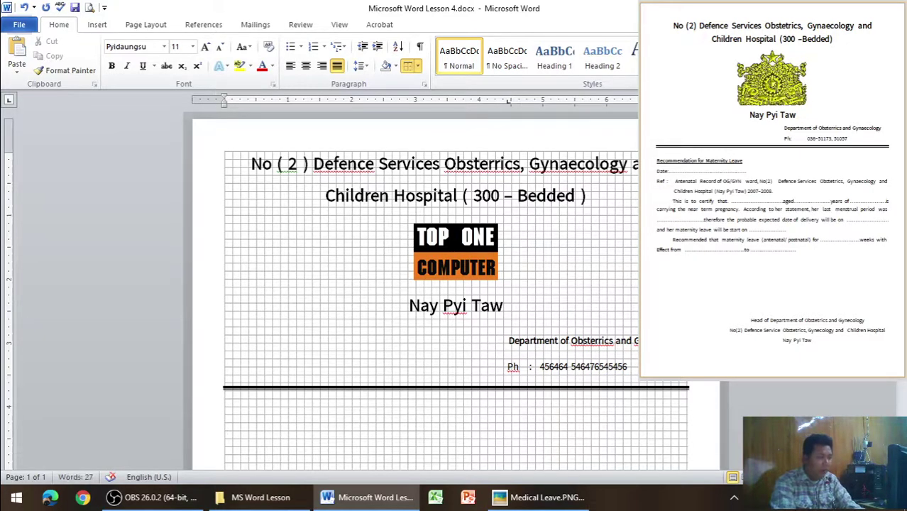
Type the subject line 'Recommendation for Maternity Leave' below the rule, checking the reference letter.
click(539, 497)
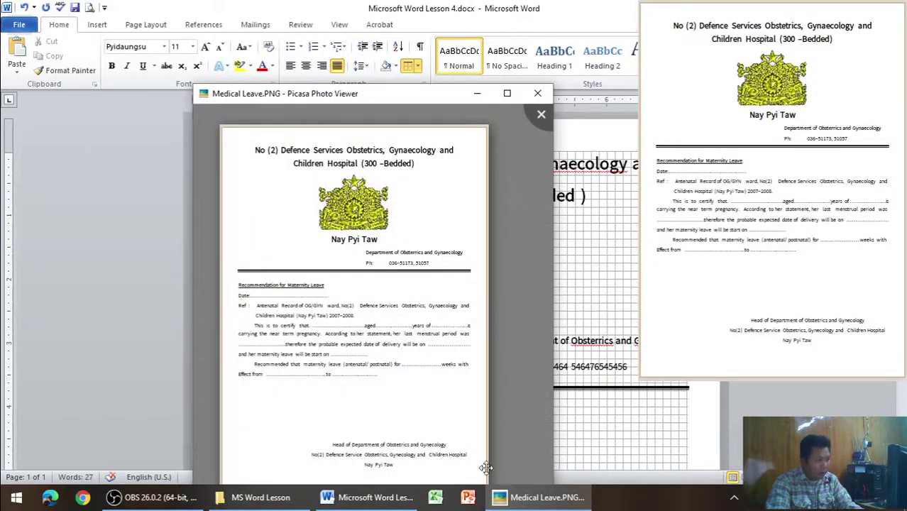
click(566, 499)
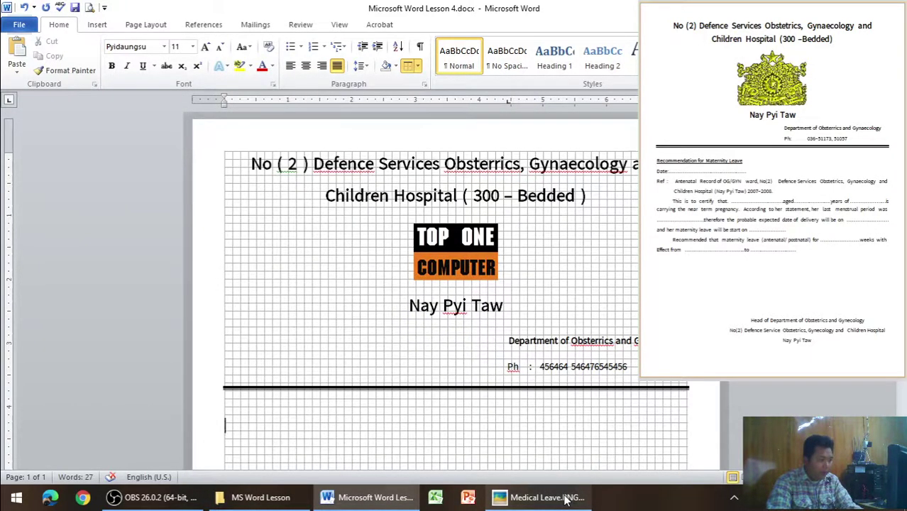
text(Recomm)
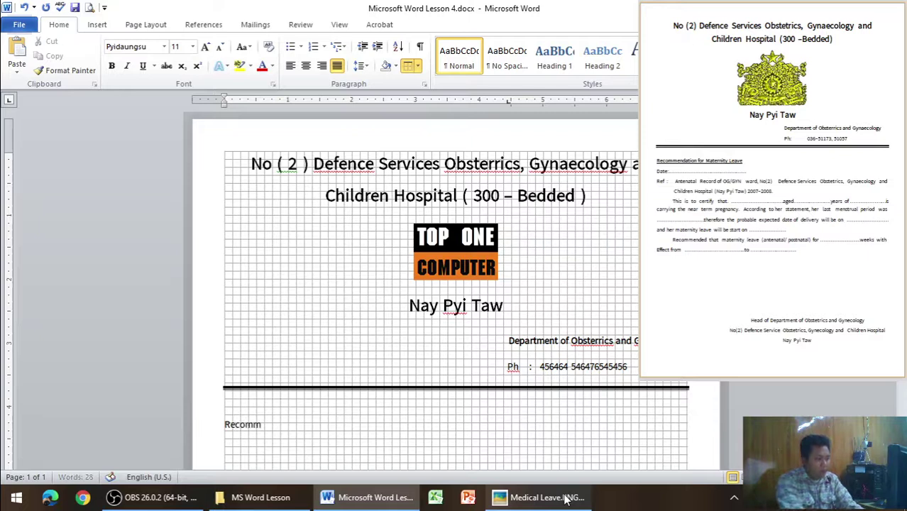
text(endation for Mate)
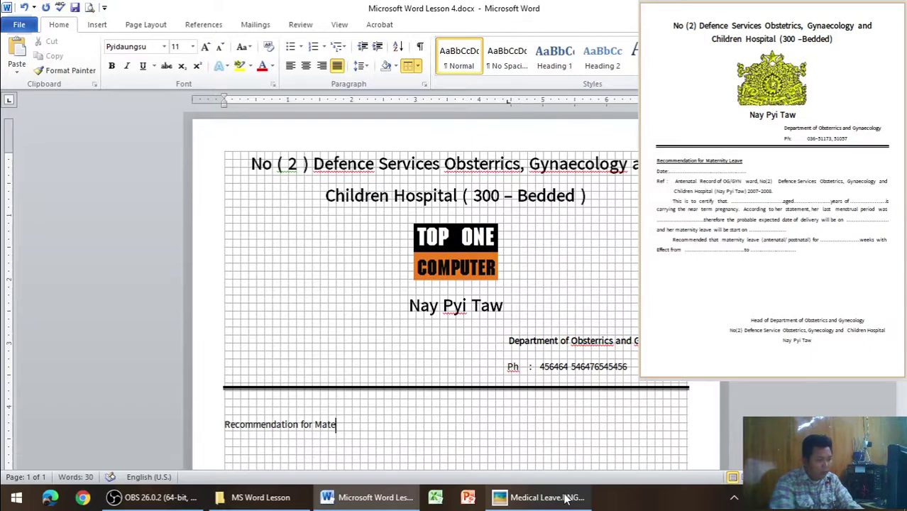
click(566, 499)
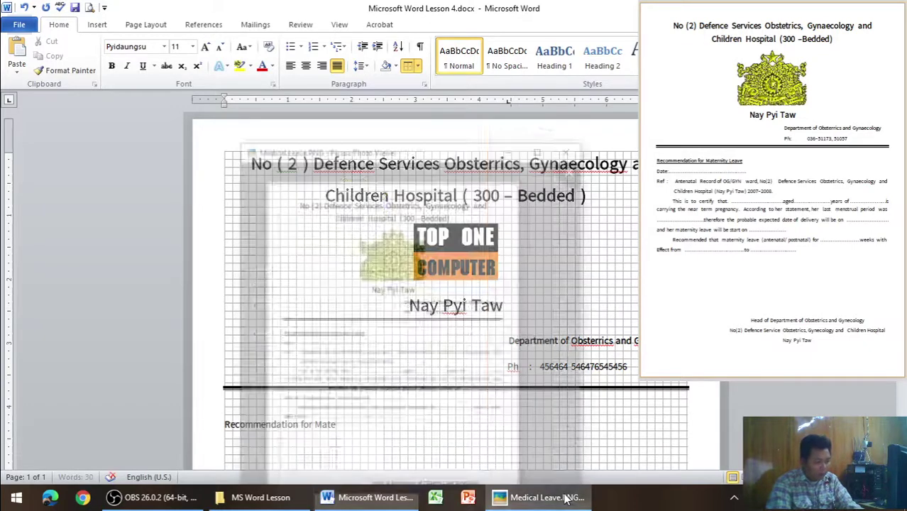
scroll(442, 369, up, 2)
scroll(448, 341, up, 1)
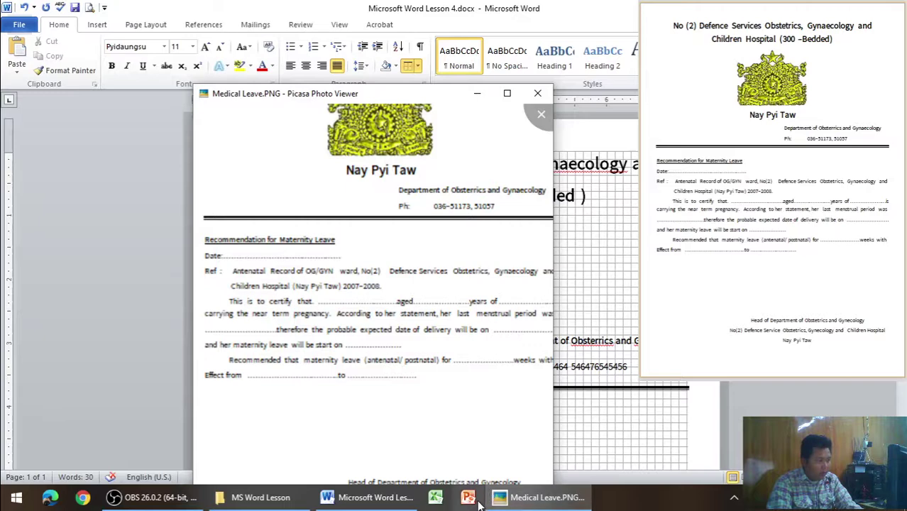
click(369, 497)
text(Recommendation for Maternity)
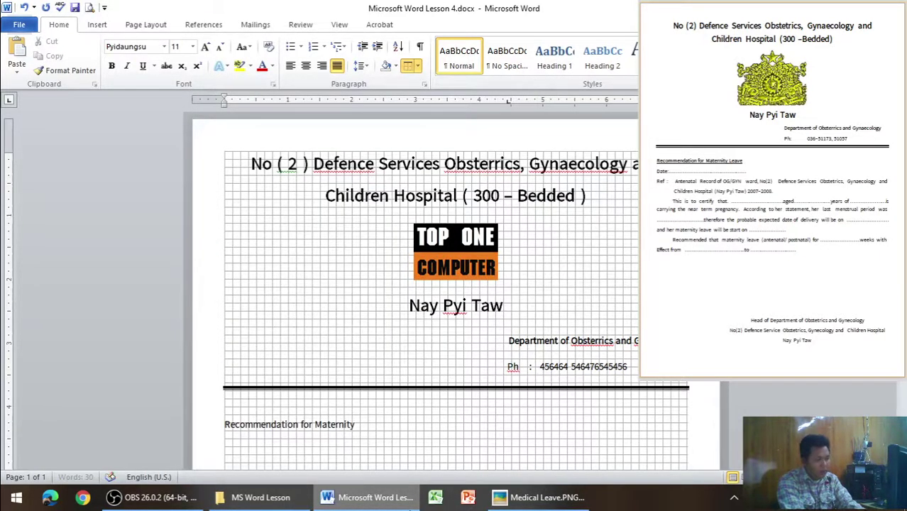
text(Leave)
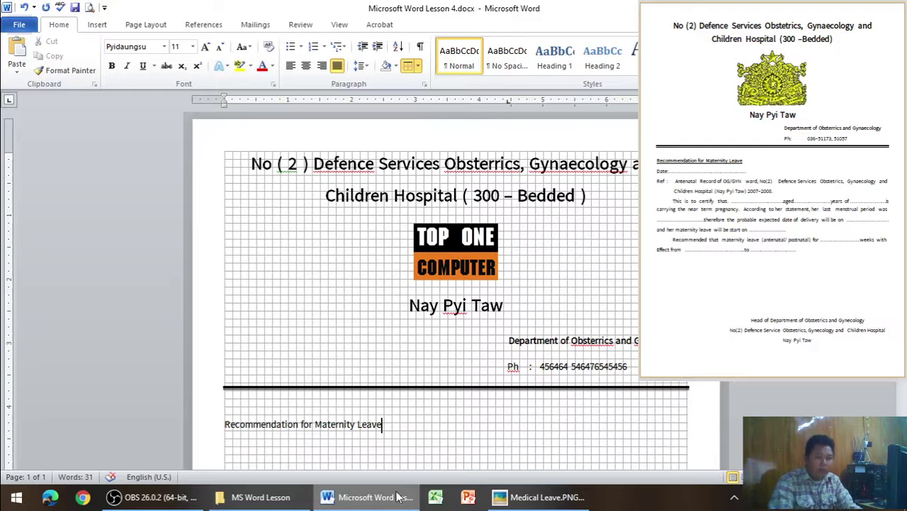
Underline the 'Recommendation for Maternity Leave' line.
drag(391, 435, 226, 423)
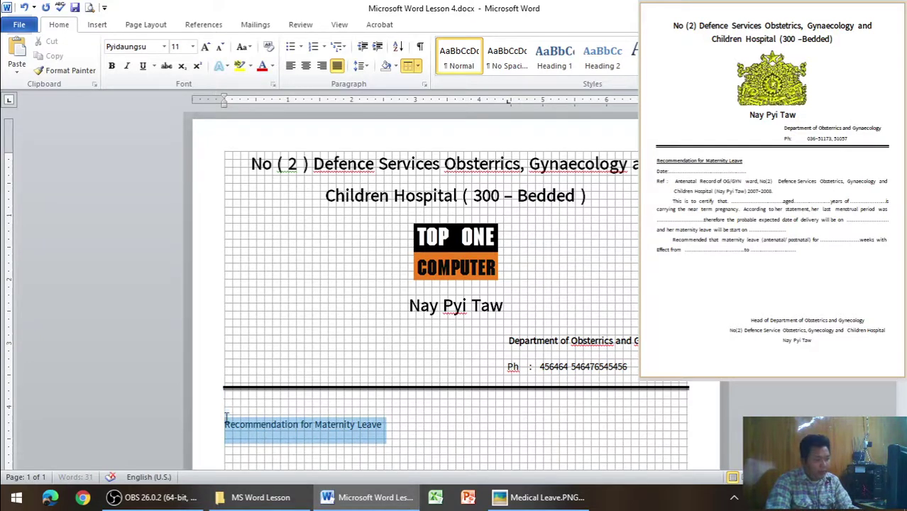
click(142, 66)
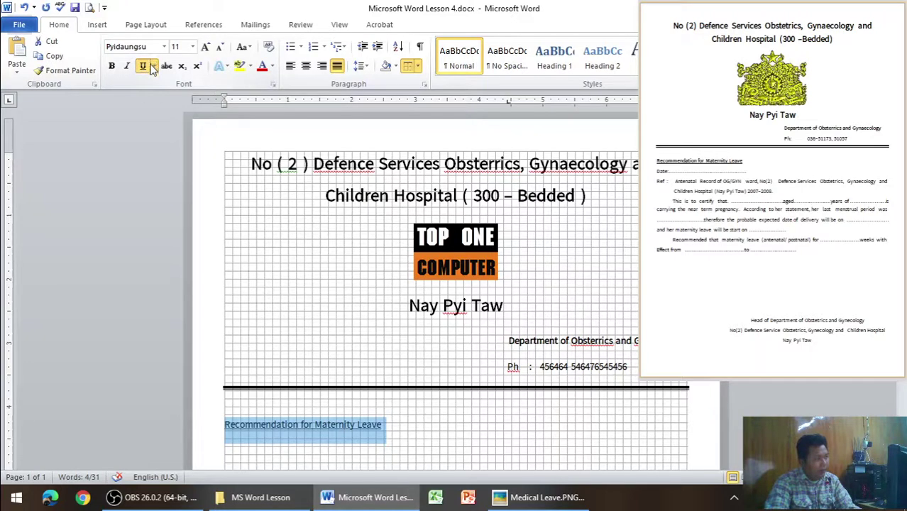
click(151, 66)
click(152, 66)
click(154, 67)
click(162, 117)
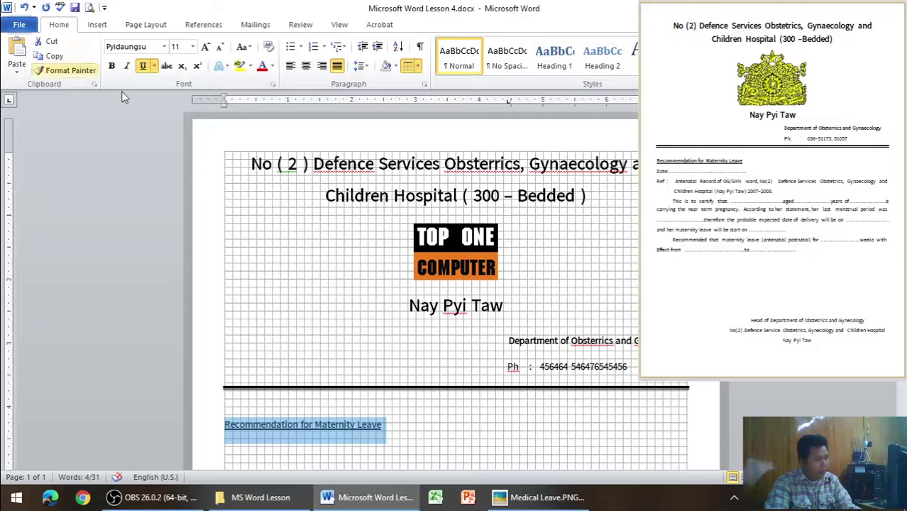
click(426, 355)
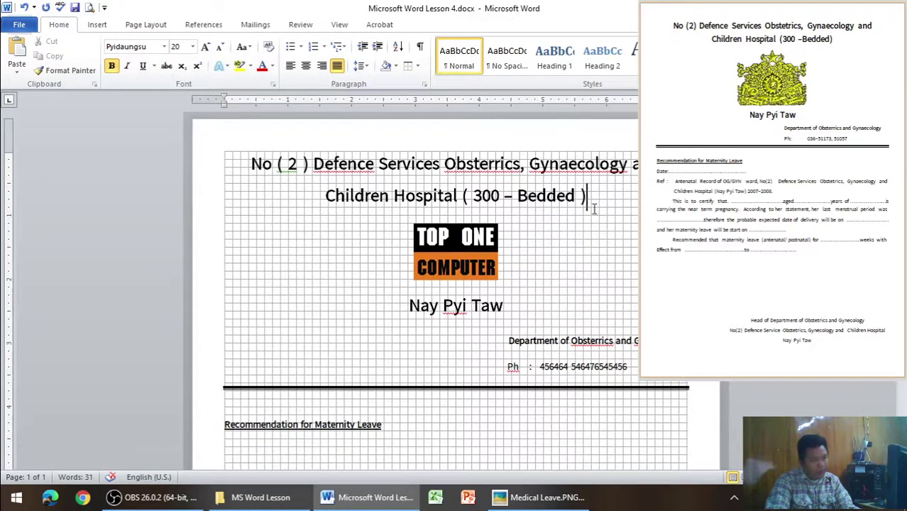
Give the two hospital title lines 6 pt spacing after and single line spacing.
drag(595, 209, 250, 163)
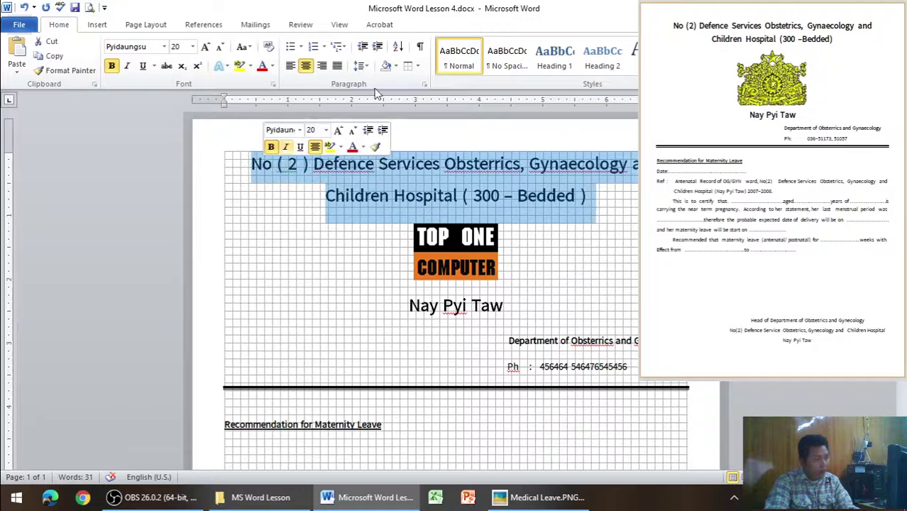
click(424, 84)
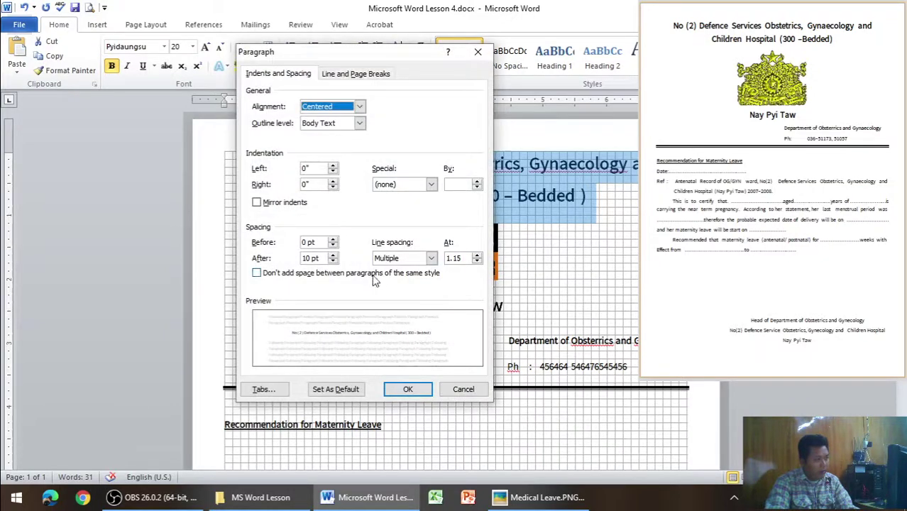
click(333, 261)
click(431, 258)
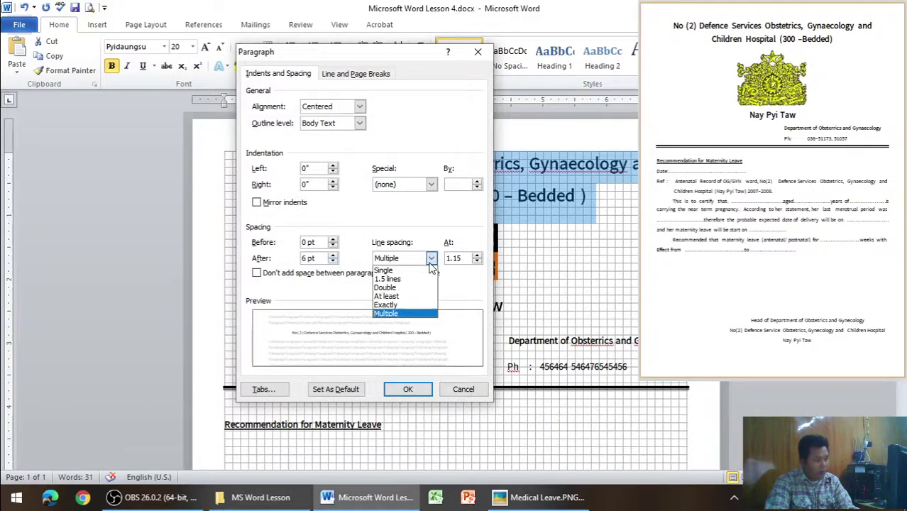
click(384, 271)
click(409, 389)
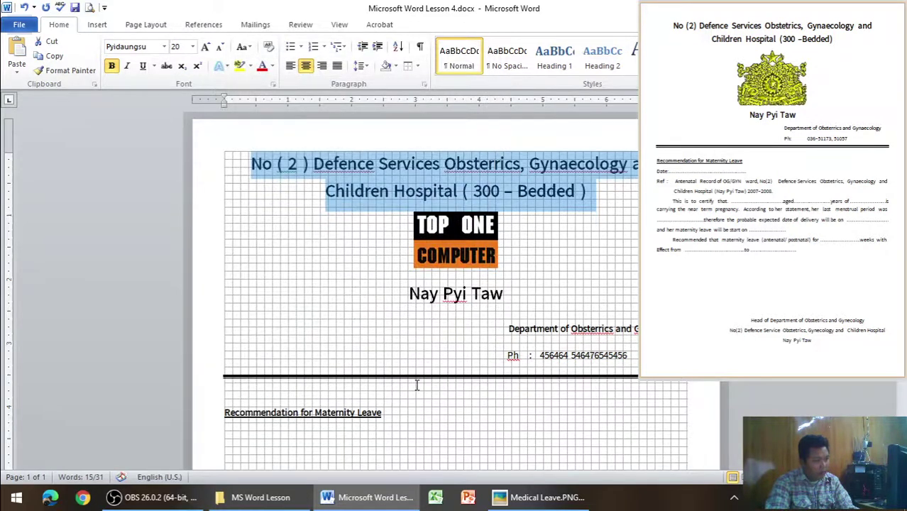
Give the department and phone lines 6 pt spacing after and single line spacing.
drag(509, 330, 602, 355)
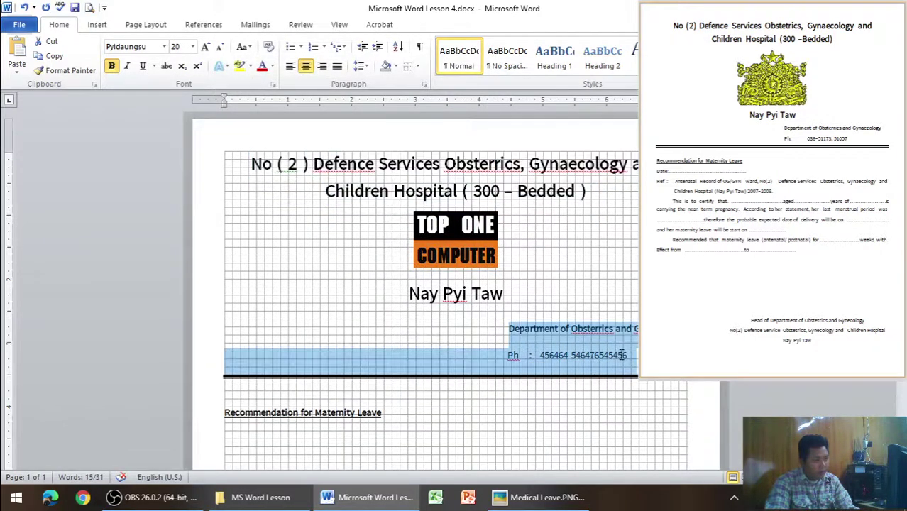
click(424, 84)
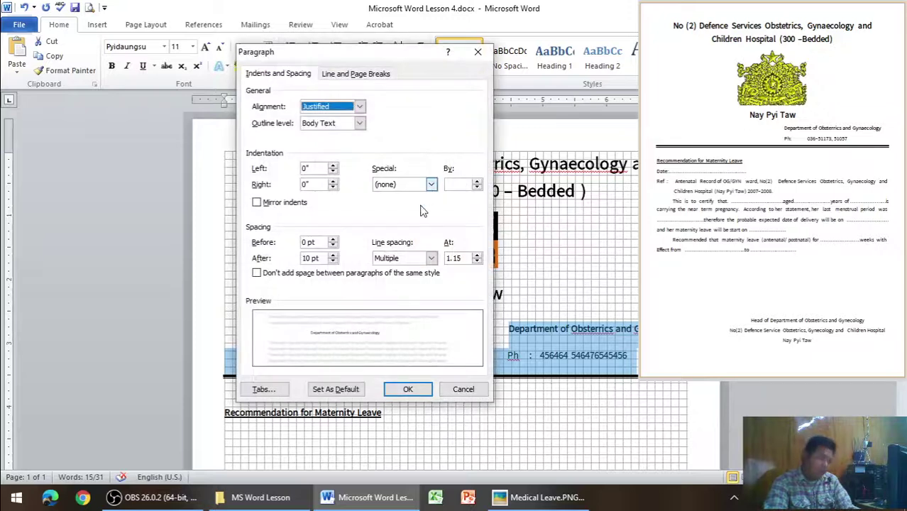
click(333, 262)
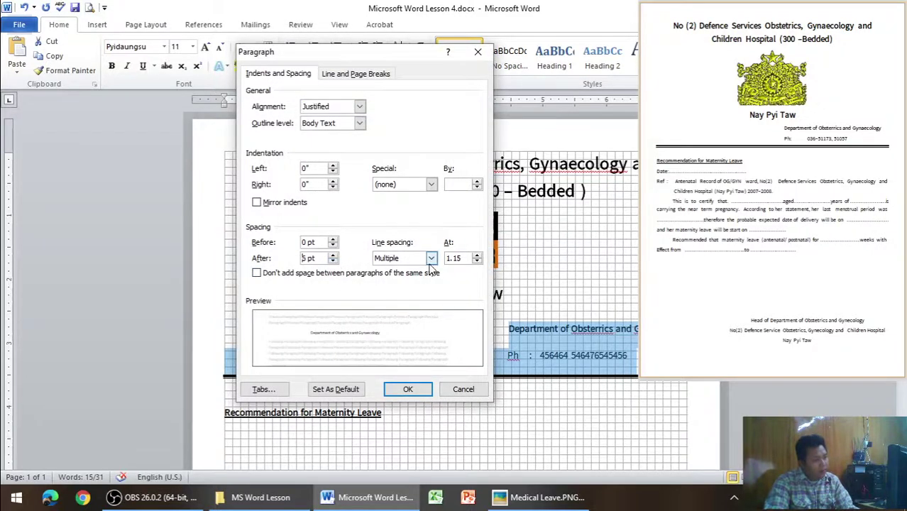
click(431, 259)
click(401, 268)
click(409, 388)
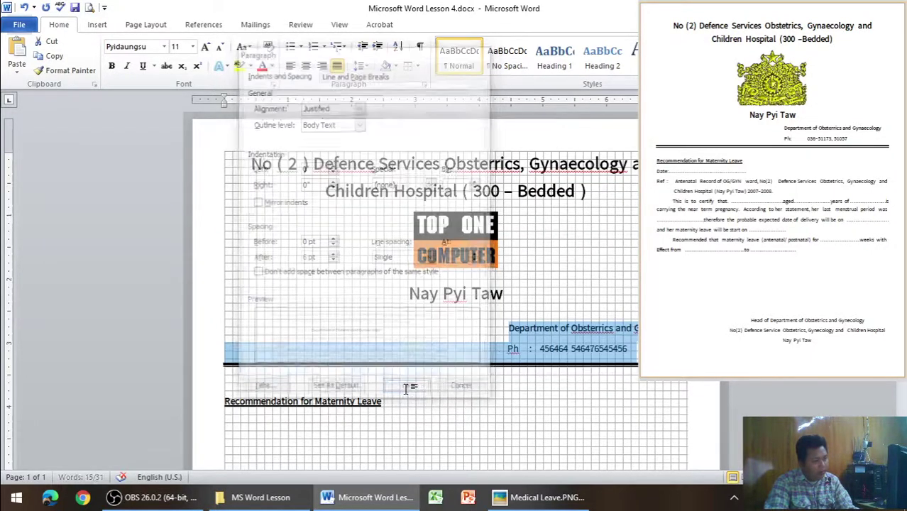
click(438, 344)
click(397, 401)
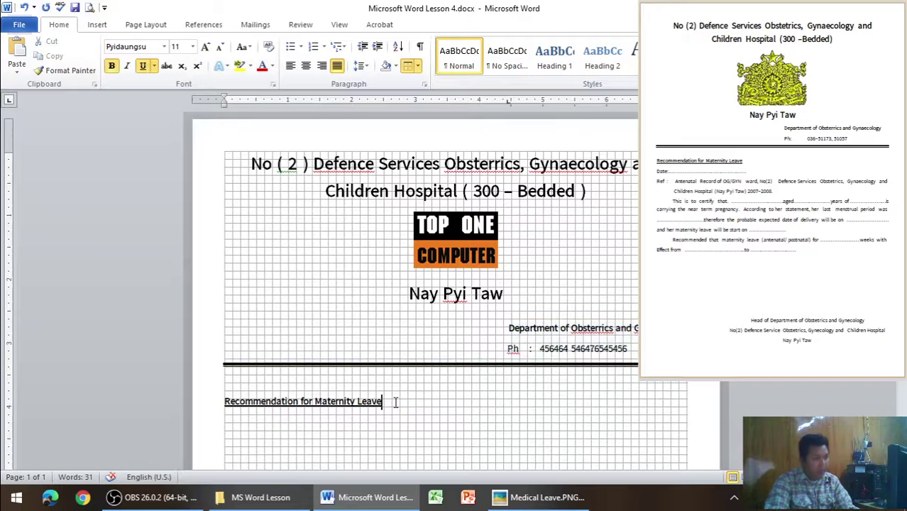
scroll(267, 161, down, 3)
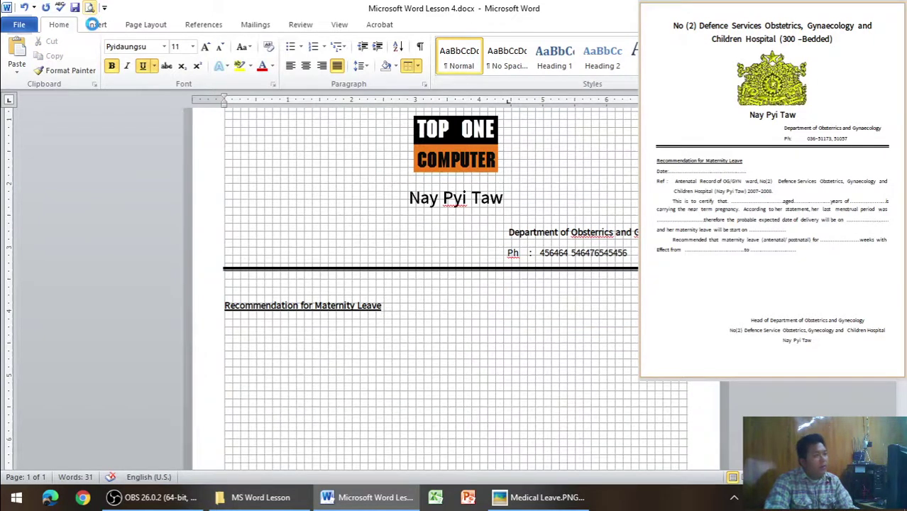
Show the letter in the File > Print preview, restoring and then maximizing the Word window.
click(88, 8)
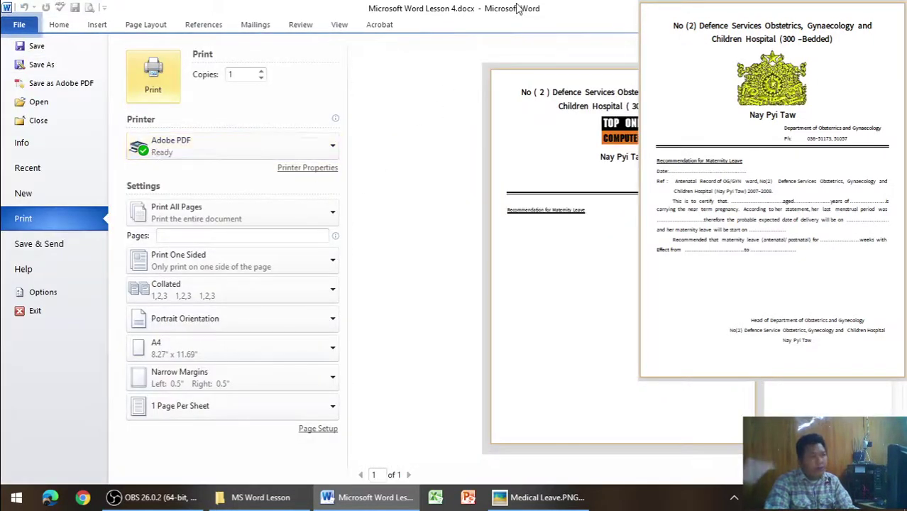
drag(518, 9, 279, 74)
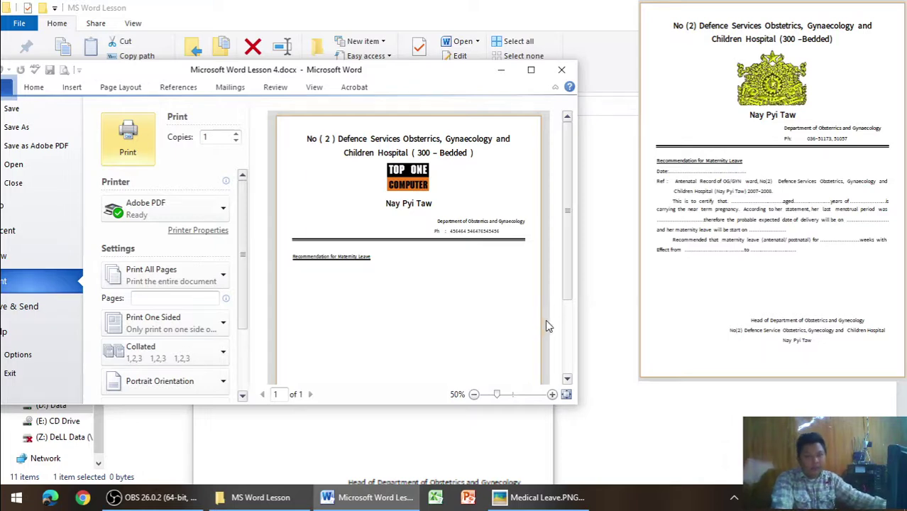
click(531, 71)
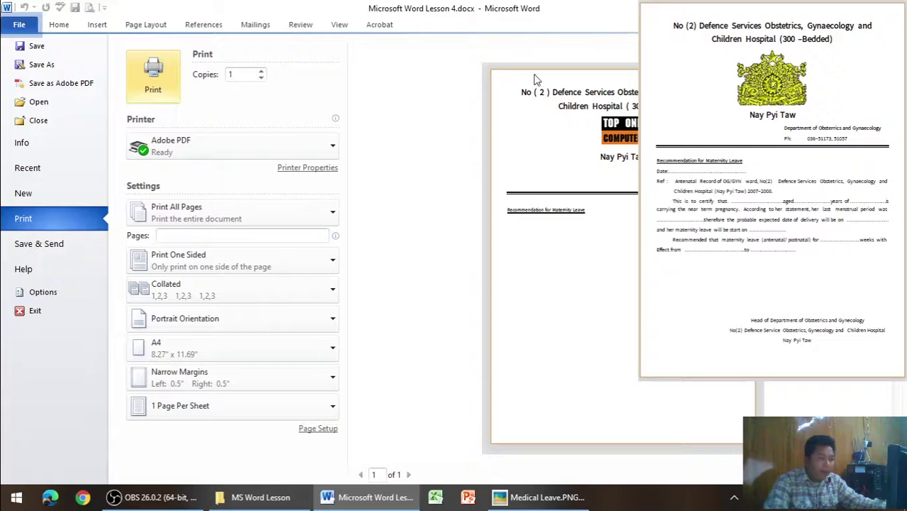